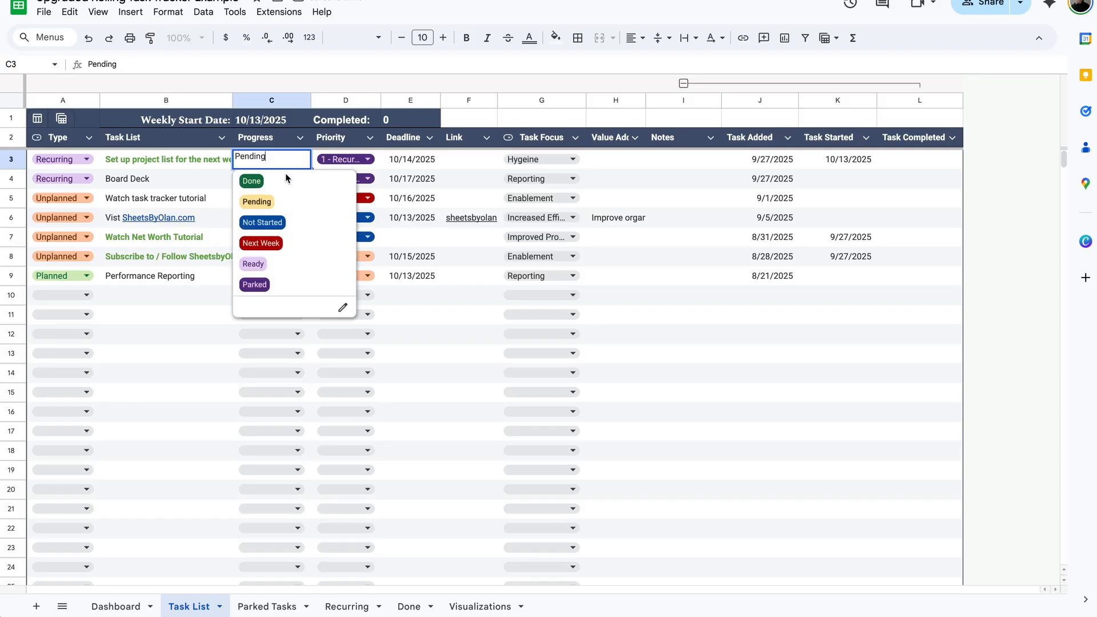
# - Mark the project list task in row 3 of the Task List as Done and open the Done sheet
pyautogui.click(253, 175)
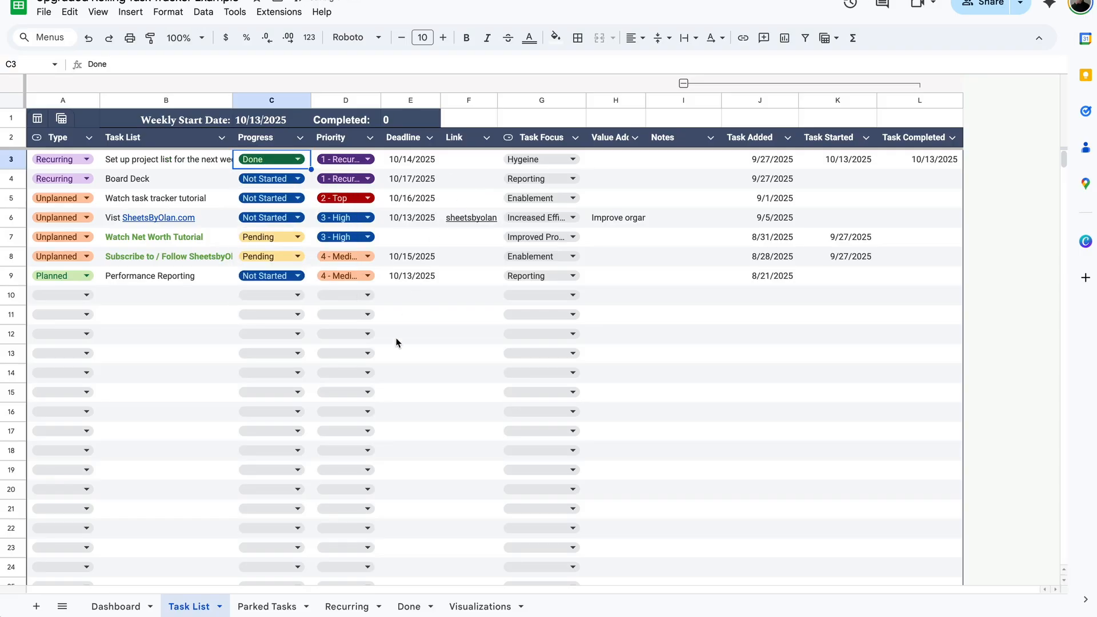
pyautogui.click(408, 606)
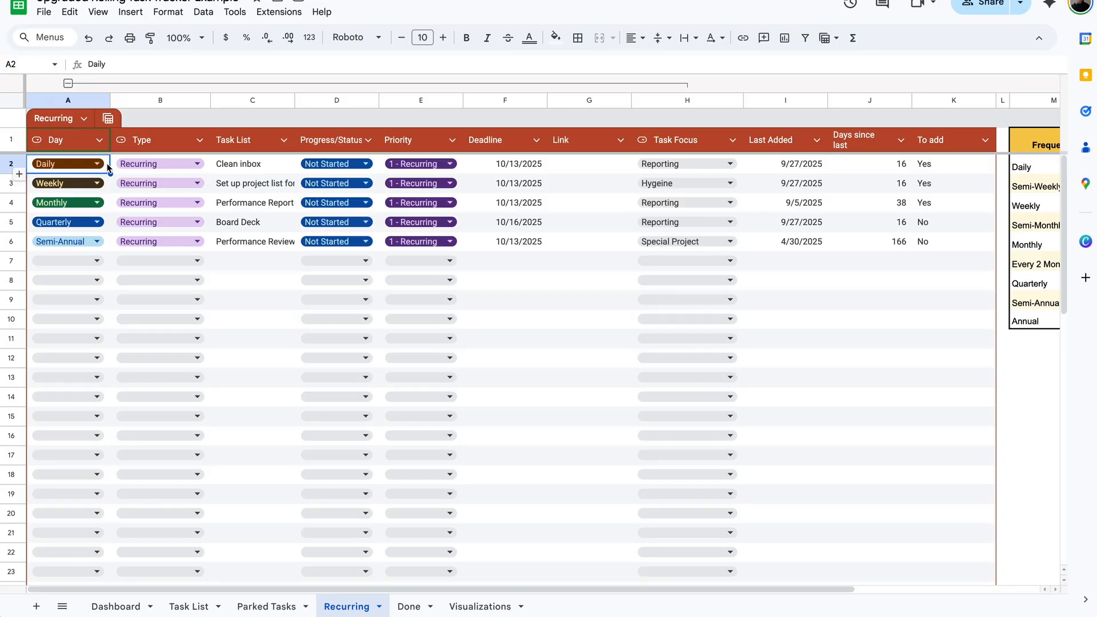
# - Examine the "To add" array formula in cell K2 of the Recurring sheet
pyautogui.hscroll(4, 705, 192)
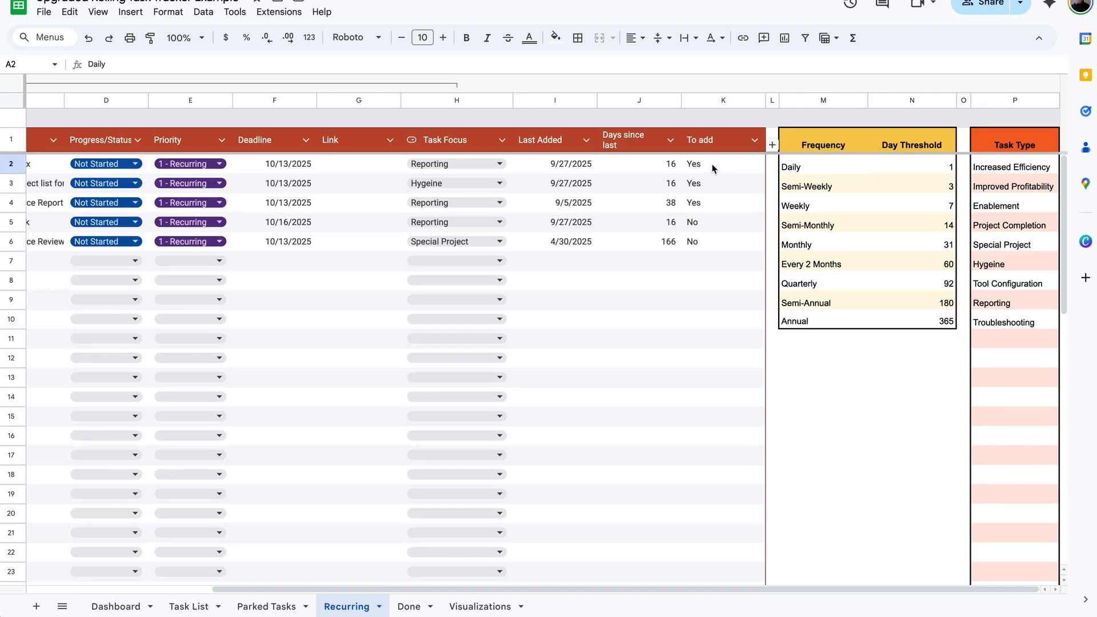
pyautogui.click(723, 168)
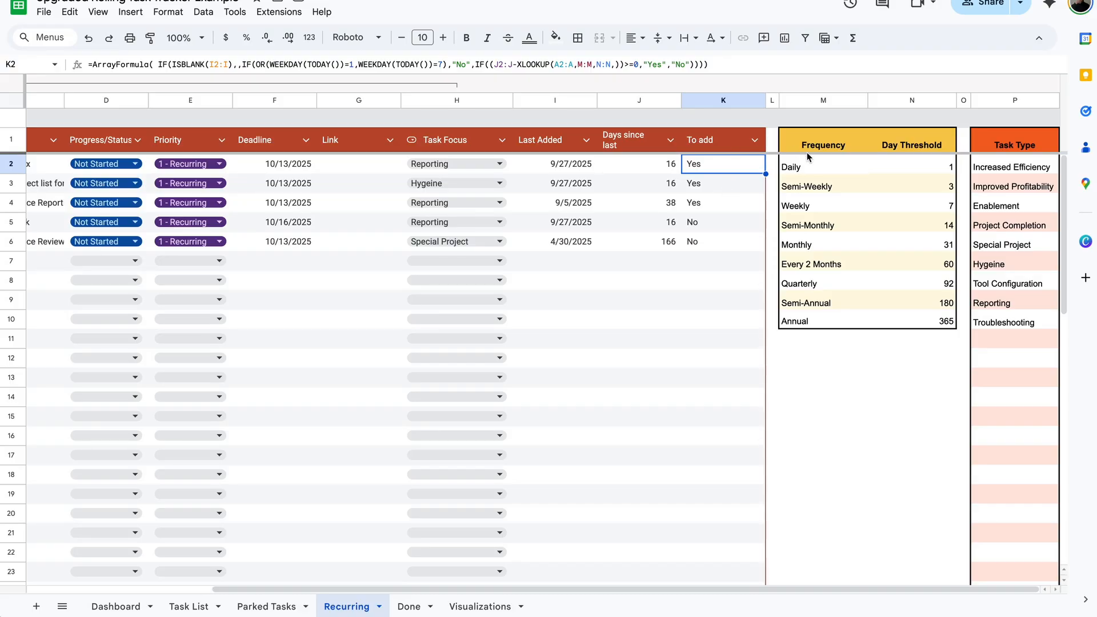
# - Insert two new columns directly after the Task Type column on the Recurring sheet
pyautogui.rightClick(1023, 101)
pyautogui.click(891, 226)
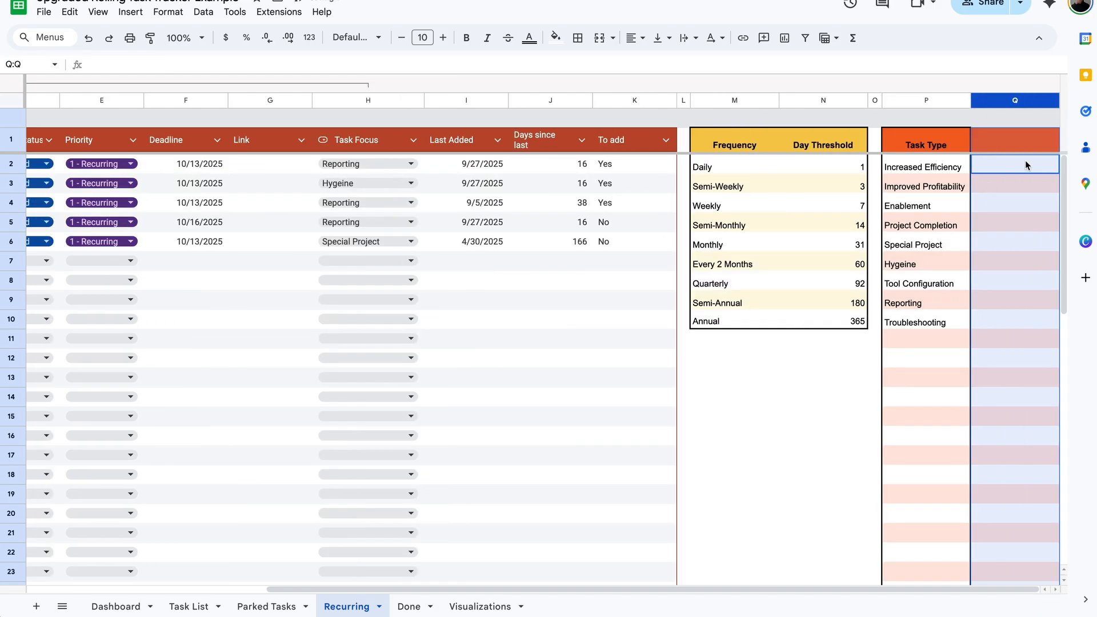
pyautogui.rightClick(1020, 108)
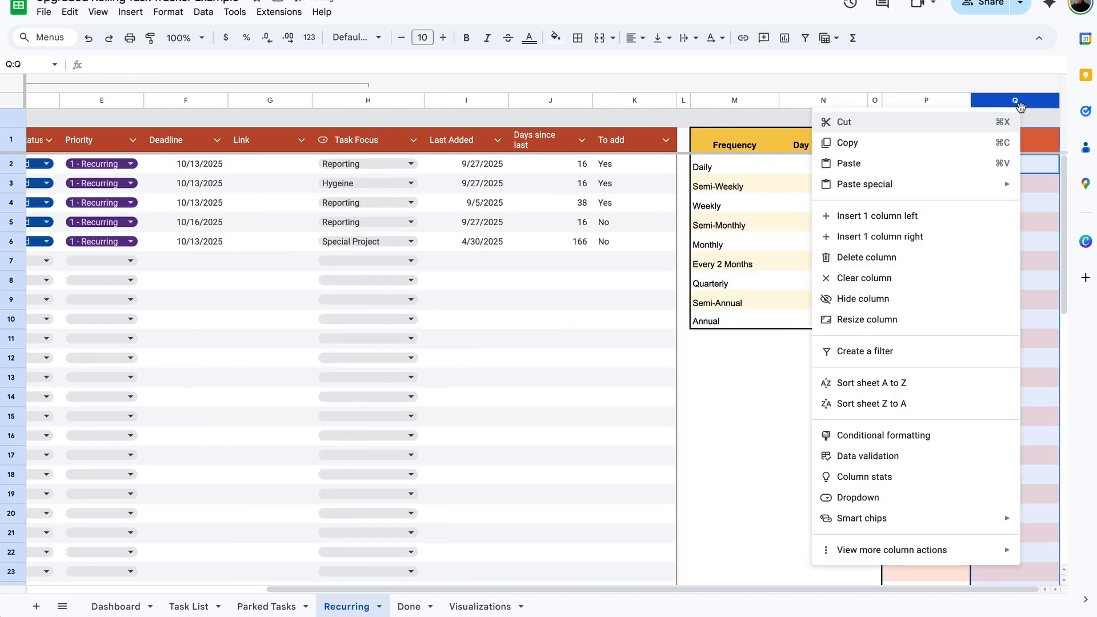
pyautogui.click(928, 231)
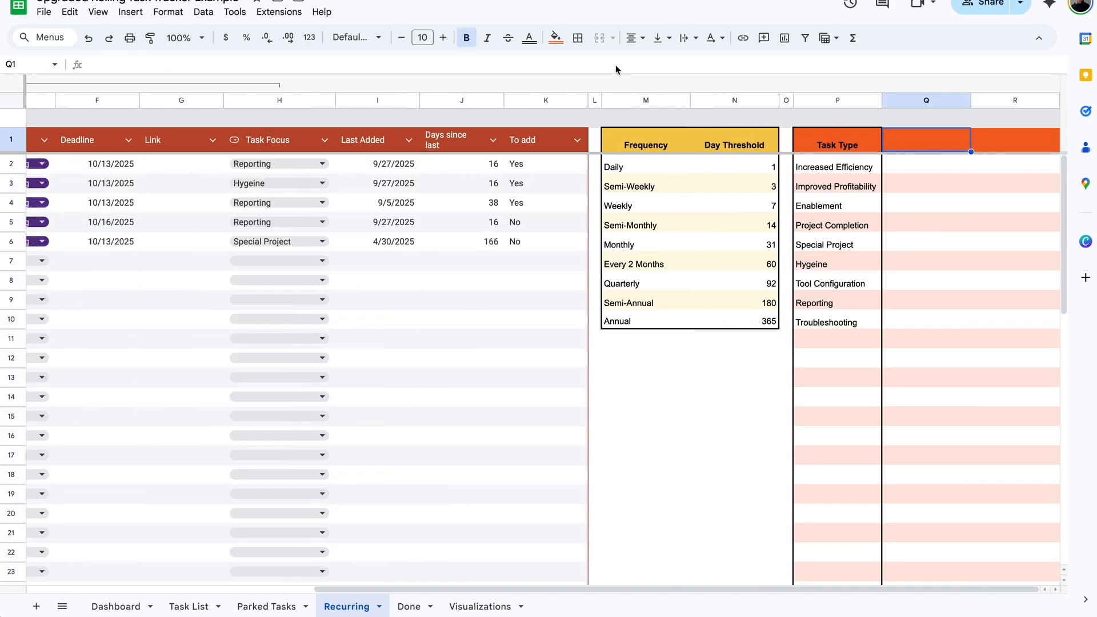
# - Limit the orange alternating colors to the range P1:P56 so they cover only the Task Type column
pyautogui.click(554, 38)
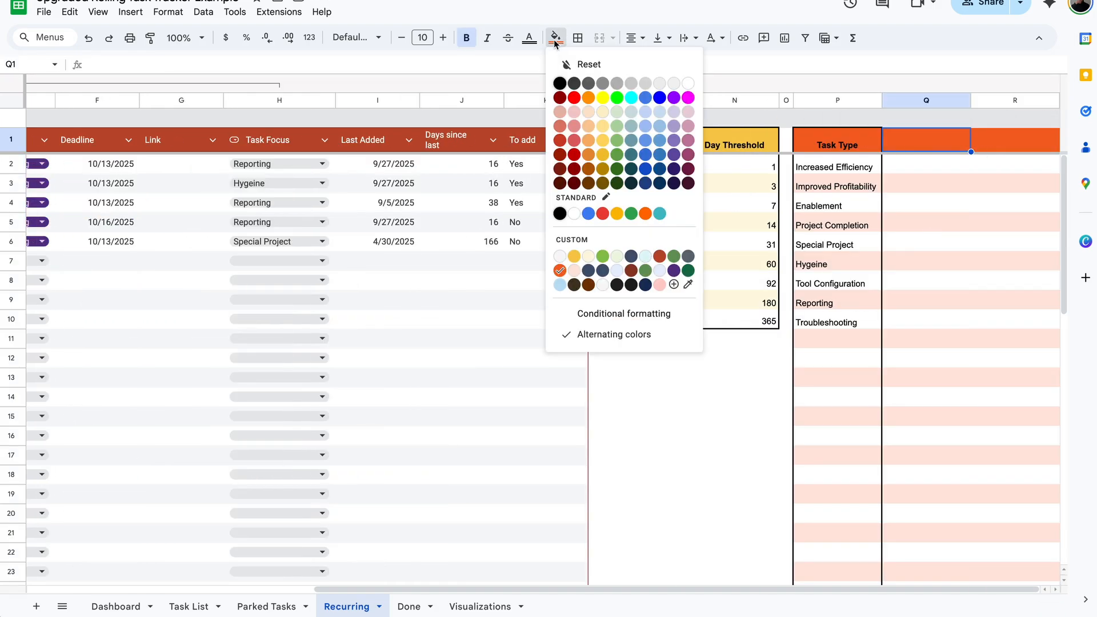
pyautogui.click(577, 337)
pyautogui.click(883, 103)
pyautogui.press('BackSpace')
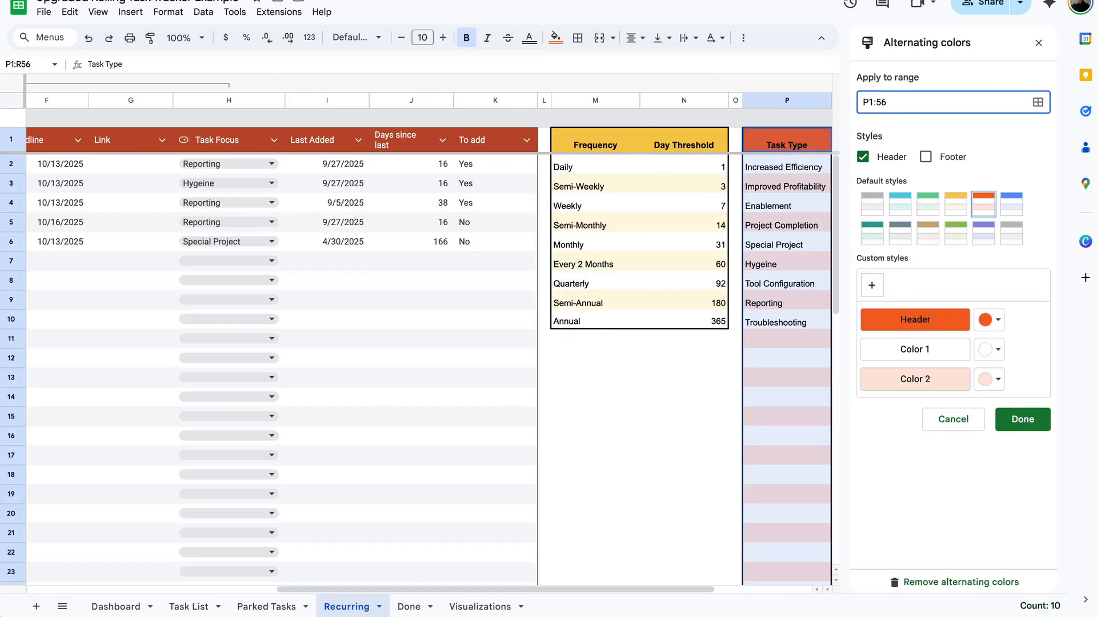
pyautogui.write('P')
pyautogui.click(1020, 419)
# - Narrow column Q into a thin spacer and enter the header "Vacation End" in cell R1
pyautogui.click(975, 303)
pyautogui.moveTo(971, 100); pyautogui.dragTo(892, 101)
pyautogui.click(1001, 143)
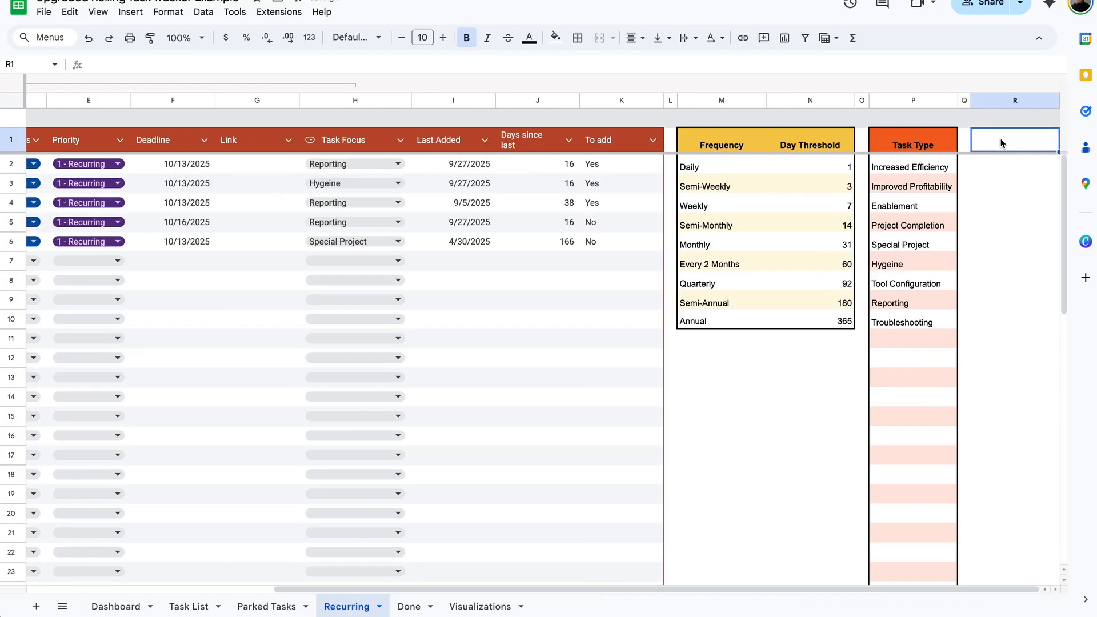
pyautogui.write('Vacation End')
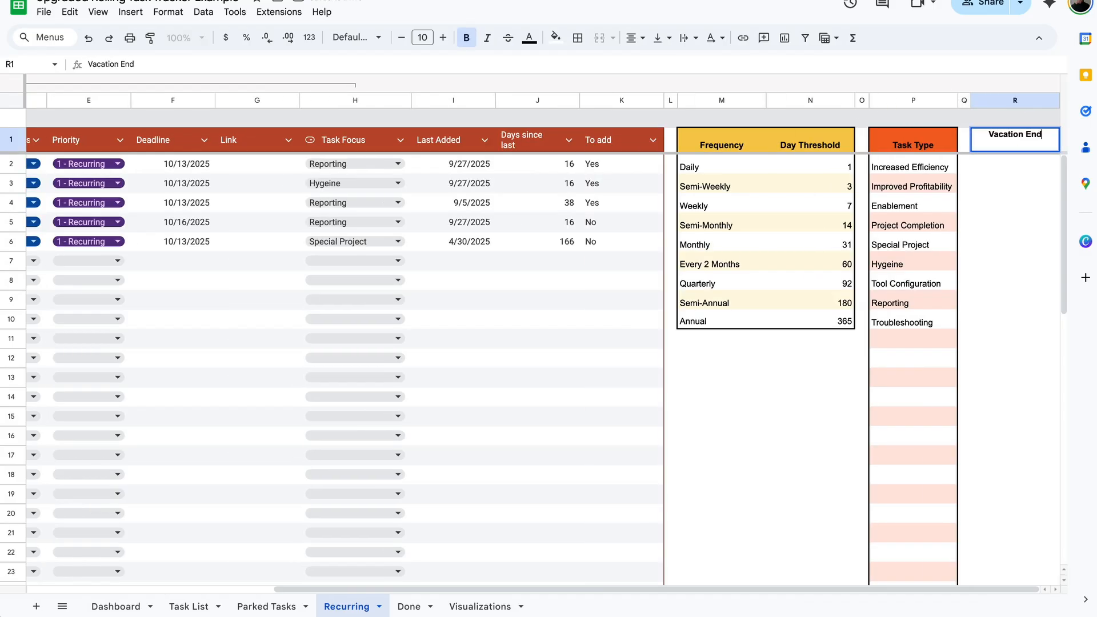
pyautogui.press('Return')
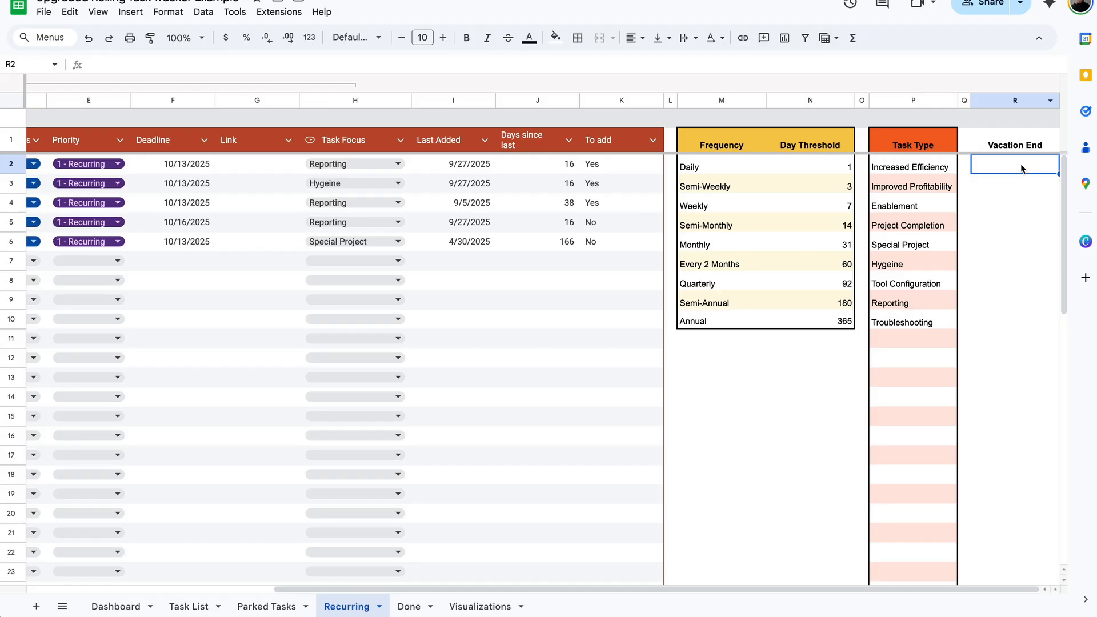
# - Add a data validation rule to R2 that requires a valid date and rejects invalid input
pyautogui.doubleClick(1023, 168)
pyautogui.click(1018, 178)
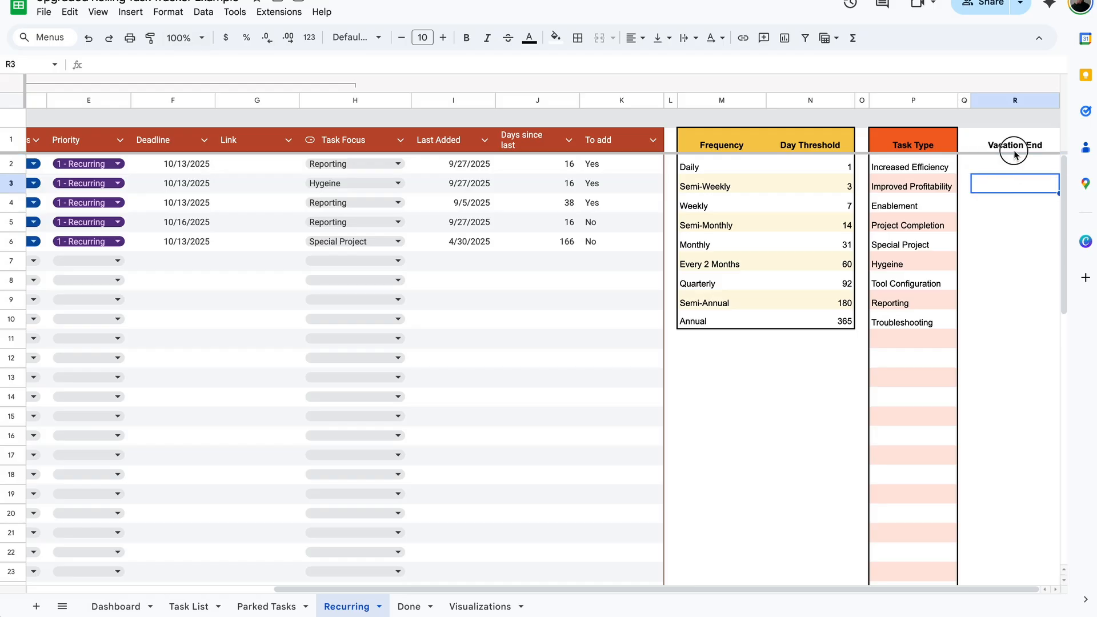
pyautogui.click(1014, 148)
pyautogui.click(1014, 161)
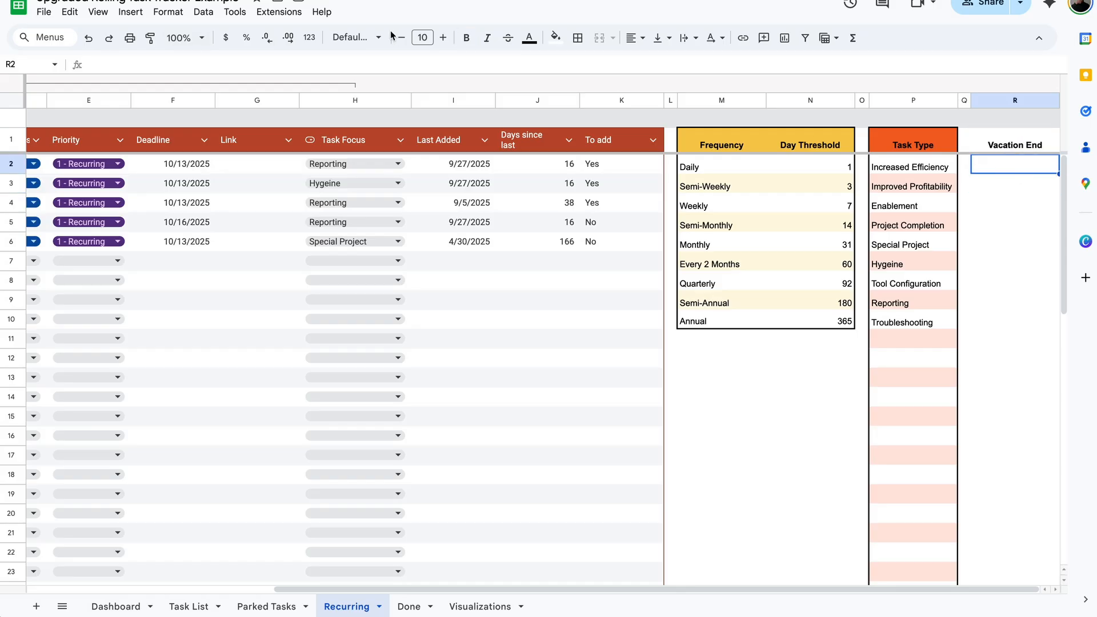
pyautogui.click(203, 12)
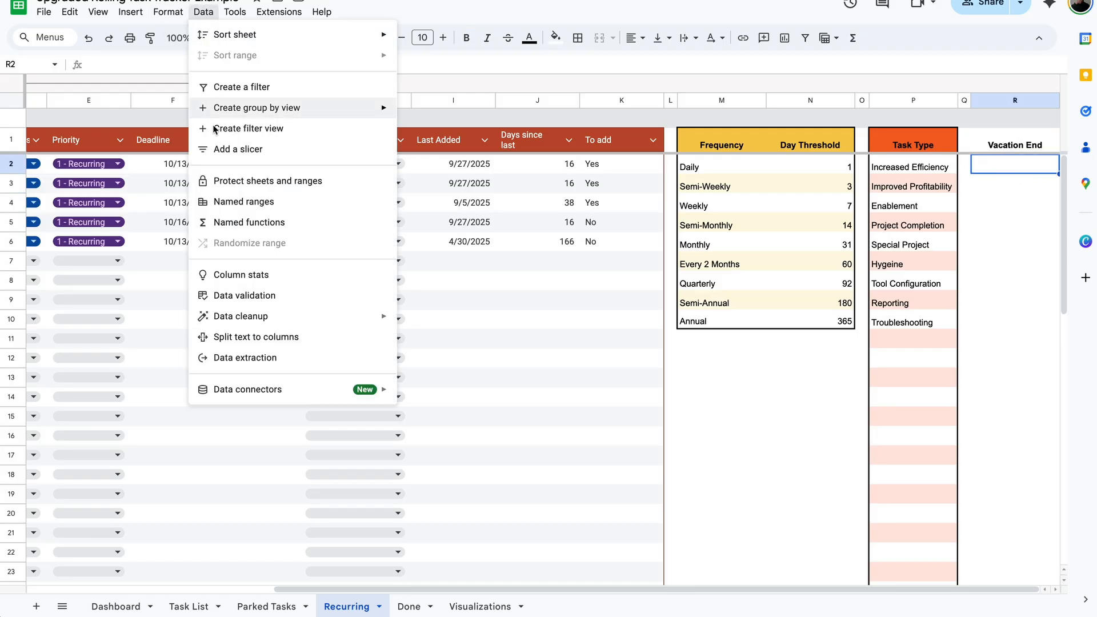
pyautogui.click(240, 295)
pyautogui.click(1004, 140)
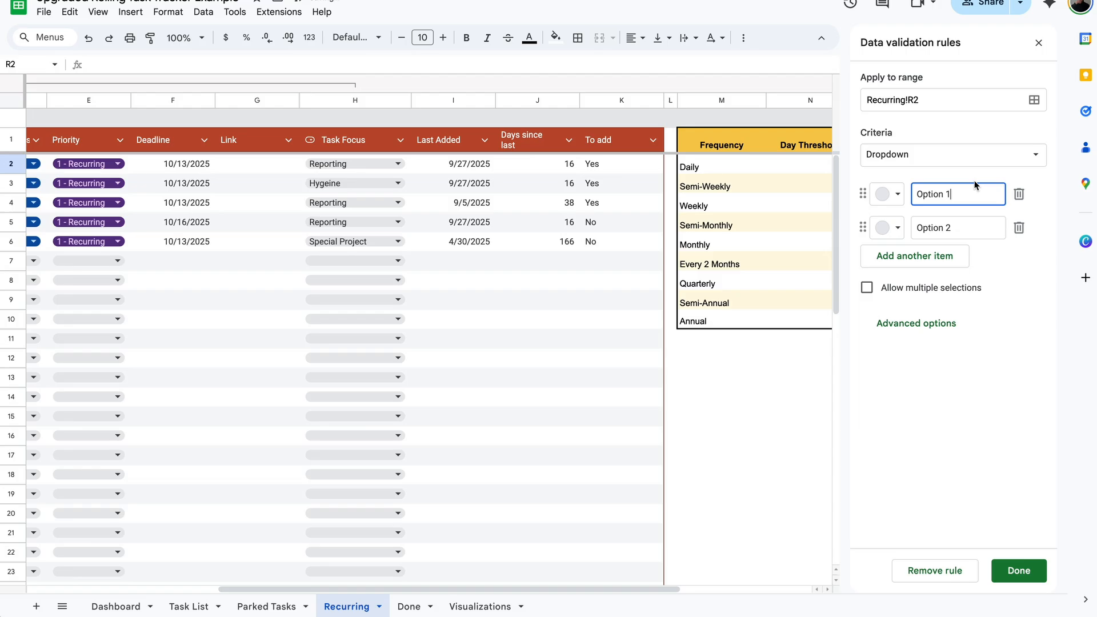
pyautogui.click(1011, 157)
pyautogui.click(939, 329)
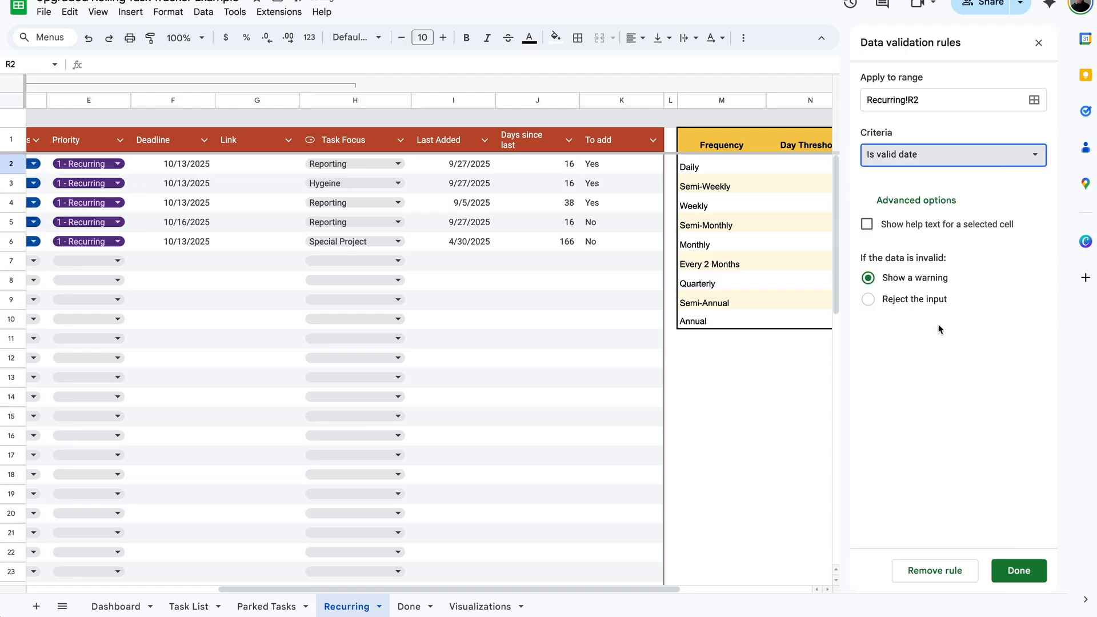
pyautogui.click(873, 300)
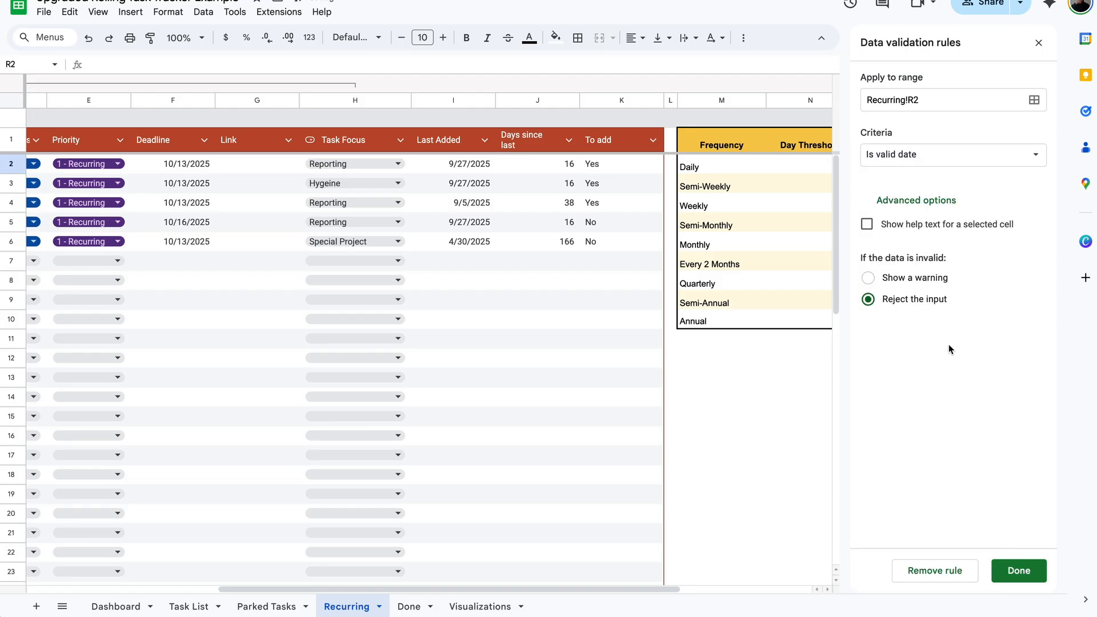
pyautogui.click(1030, 578)
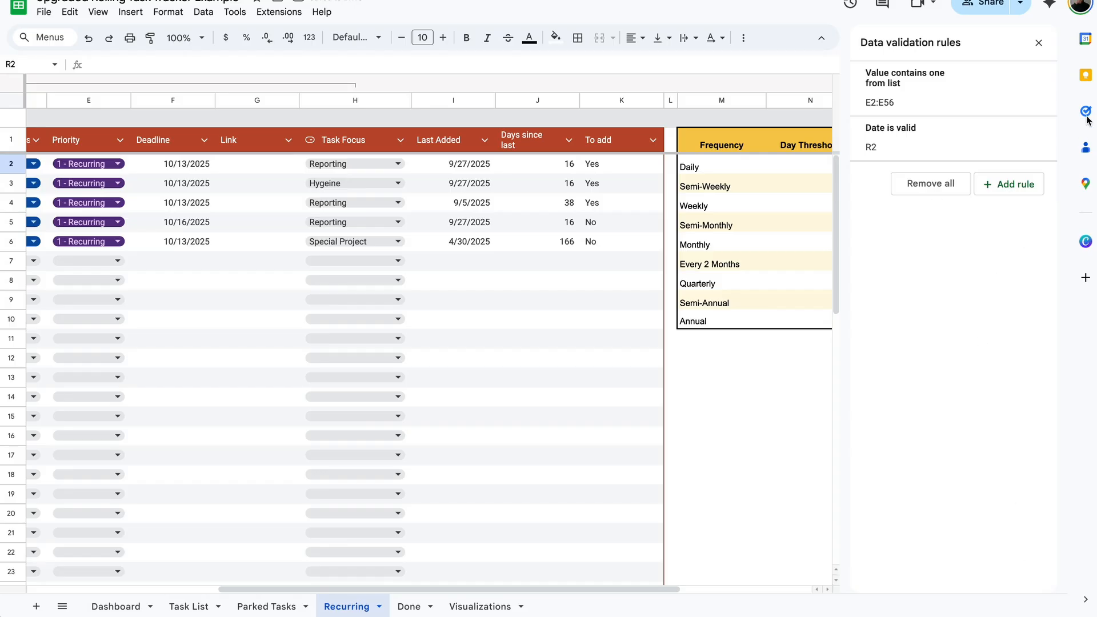
pyautogui.click(1038, 43)
# - Set the vacation end date in R2 to 10/15/2025 from the date picker
pyautogui.doubleClick(1014, 169)
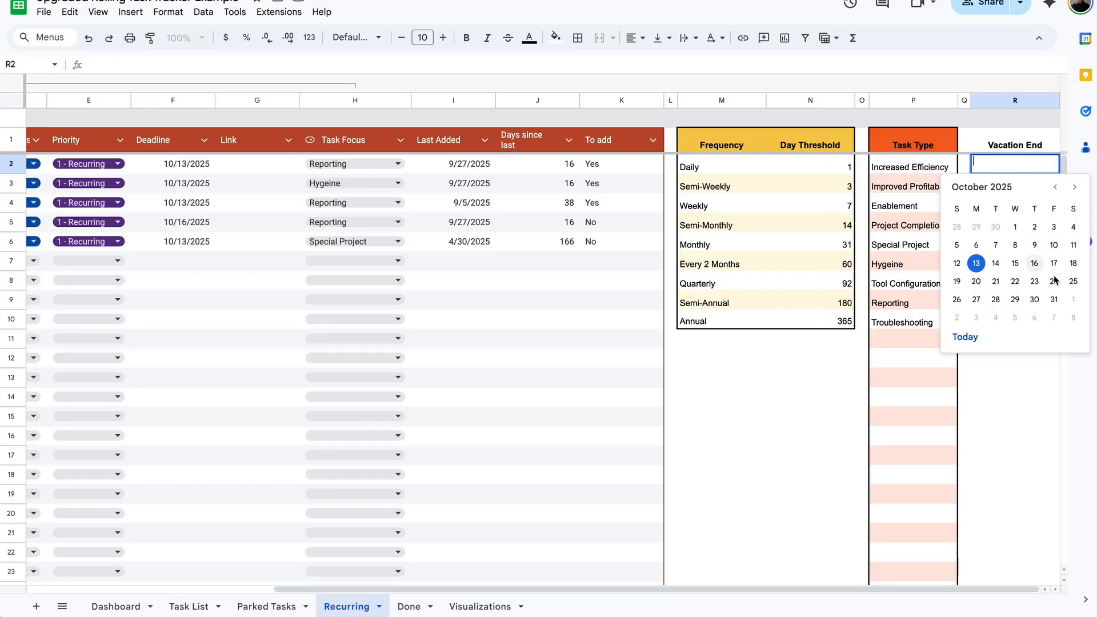
pyautogui.click(1016, 266)
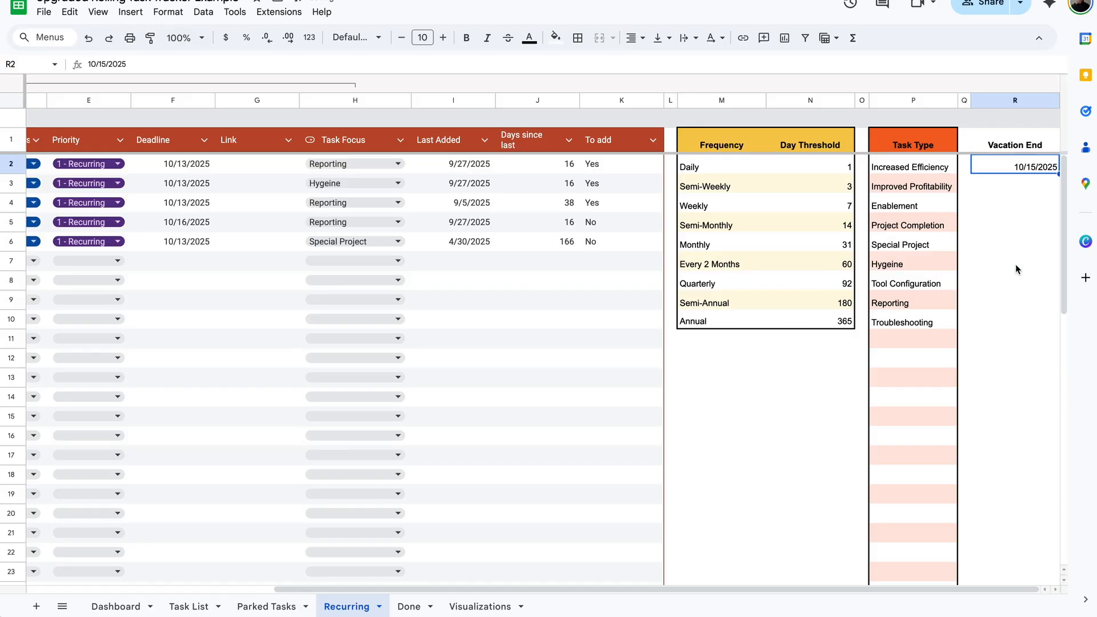
pyautogui.press('Up')
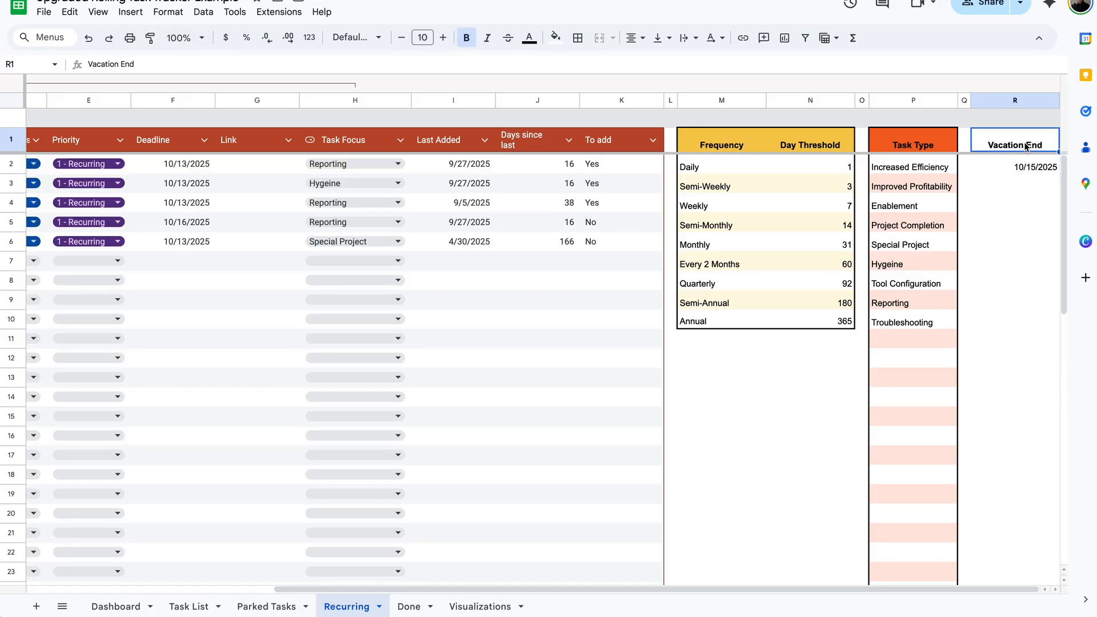
# - Apply the default green alternating colors style with a header to the Vacation End range R1:R2
pyautogui.moveTo(1009, 143); pyautogui.dragTo(1014, 168)
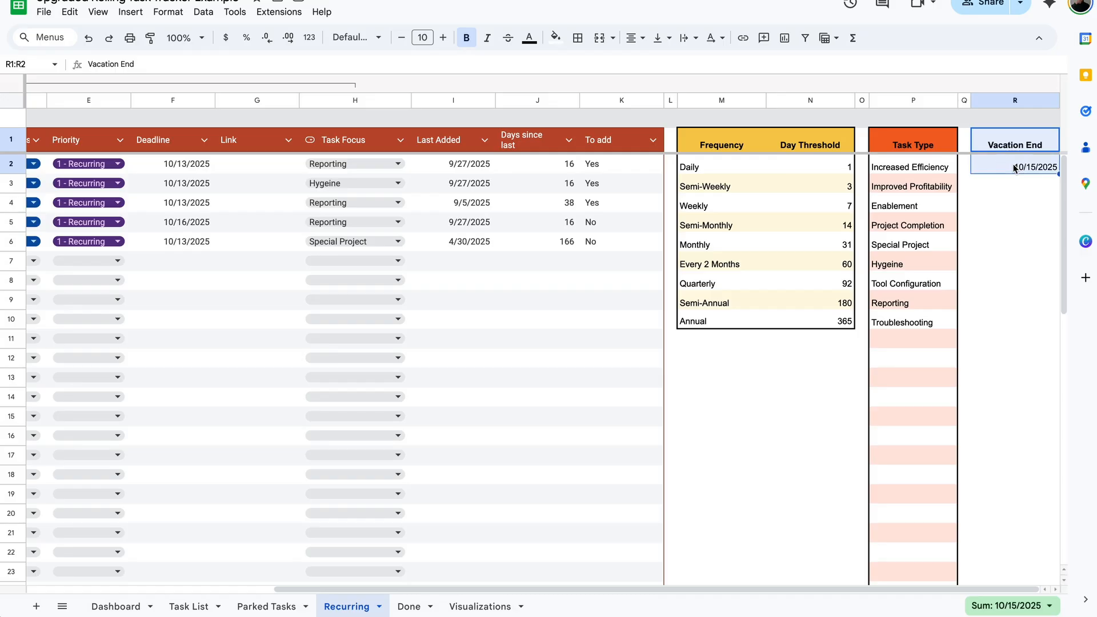
pyautogui.click(556, 37)
pyautogui.click(580, 337)
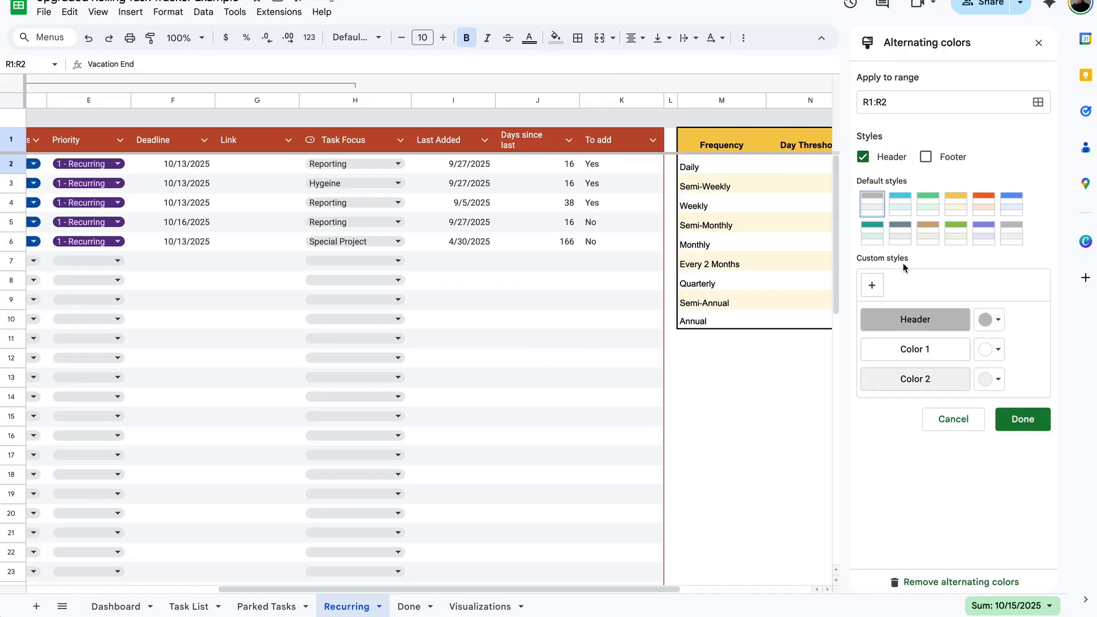
pyautogui.click(957, 235)
pyautogui.click(1023, 420)
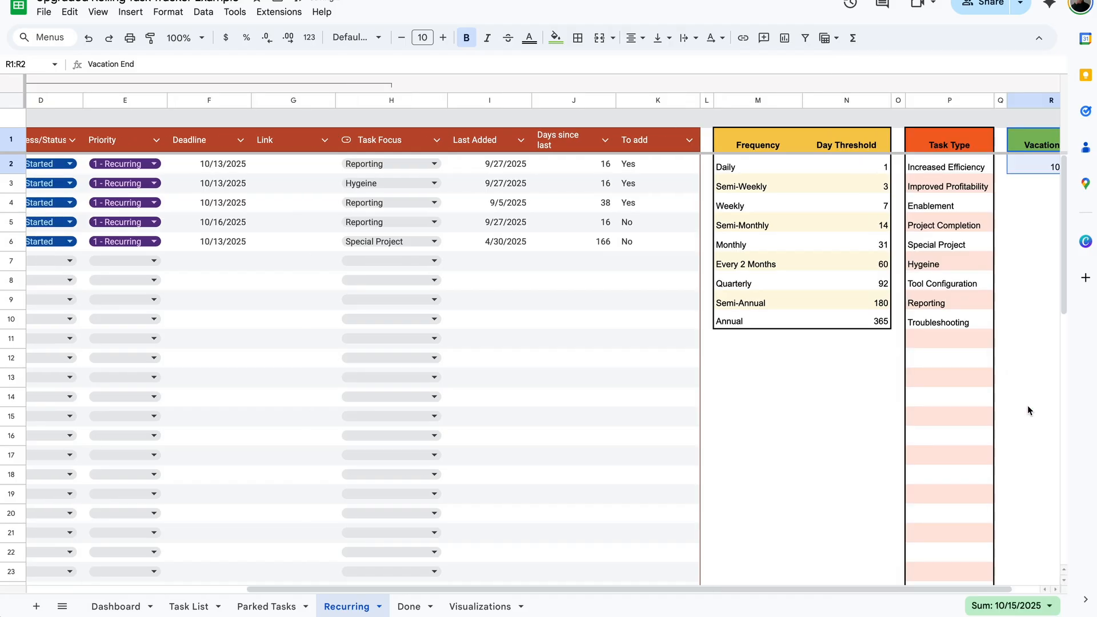
# - Add a medium-weight outer border around the Vacation End range R1:R2
pyautogui.click(578, 38)
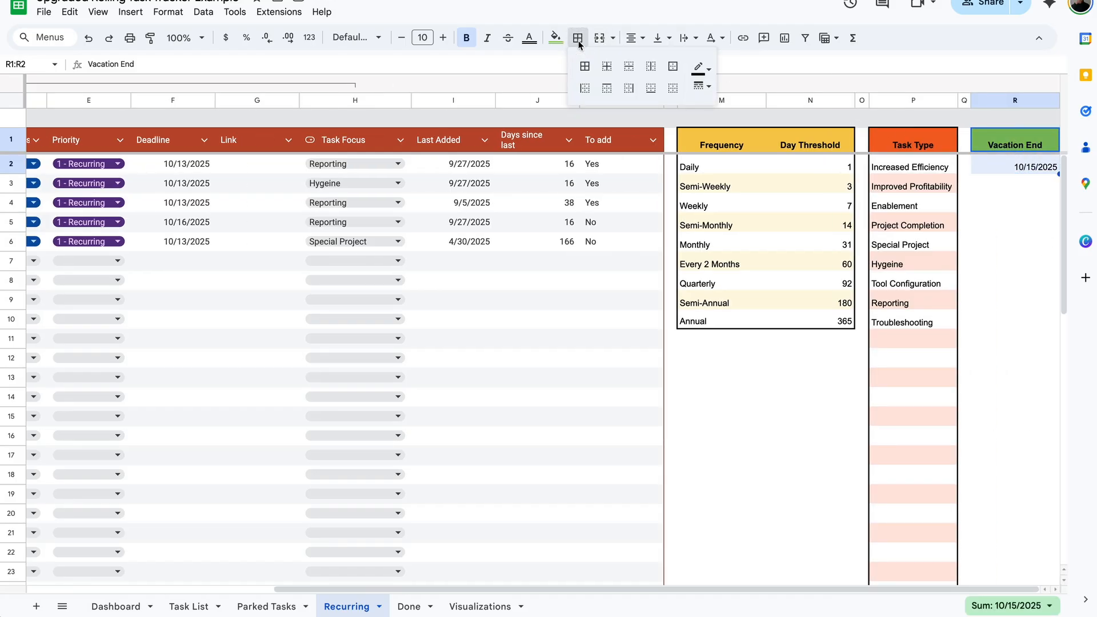
pyautogui.click(673, 66)
pyautogui.click(702, 86)
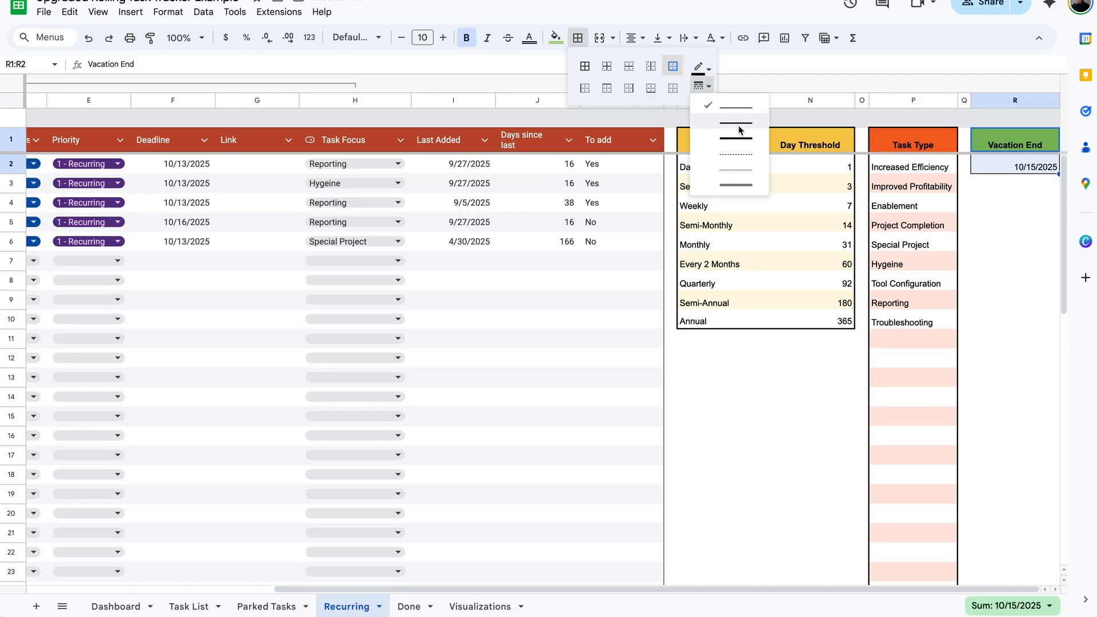
pyautogui.click(738, 130)
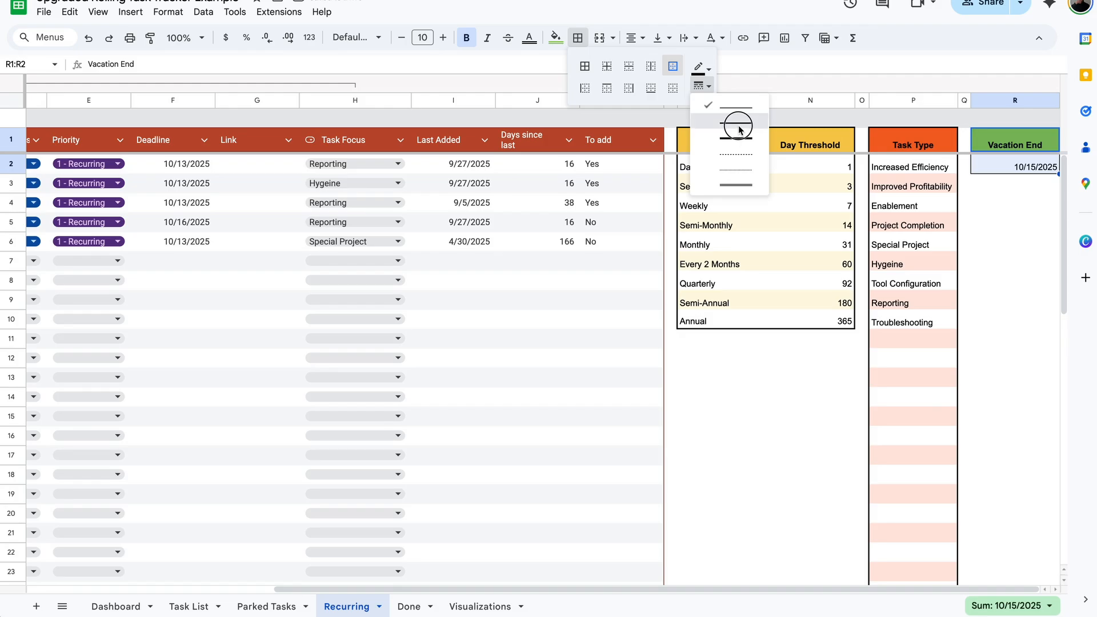
pyautogui.click(674, 66)
pyautogui.click(965, 202)
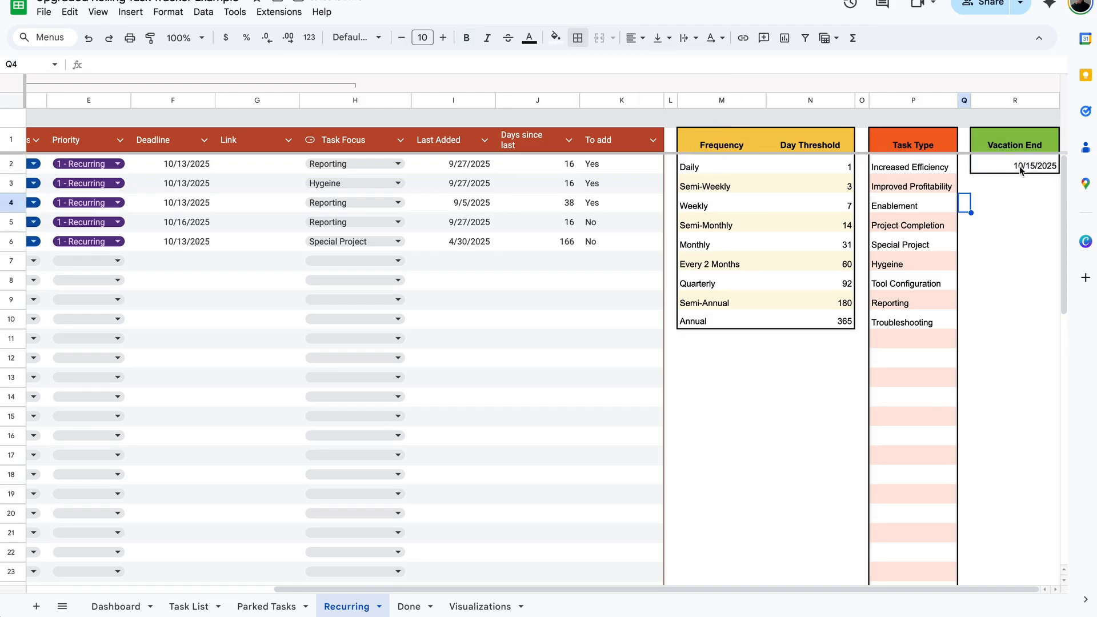
# - Review the "To add" values alongside the recurring task frequencies, the day thresholds and the Vacation End date
pyautogui.click(607, 171)
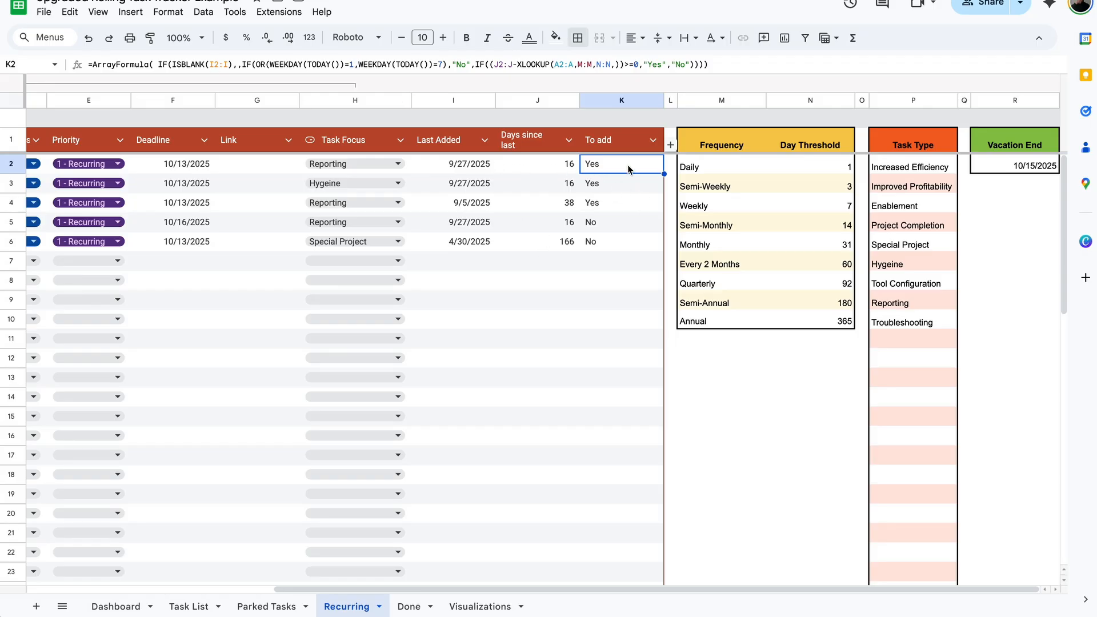
pyautogui.click(616, 186)
pyautogui.click(612, 200)
pyautogui.click(611, 240)
pyautogui.click(610, 164)
pyautogui.hscroll(-5, 437, 163)
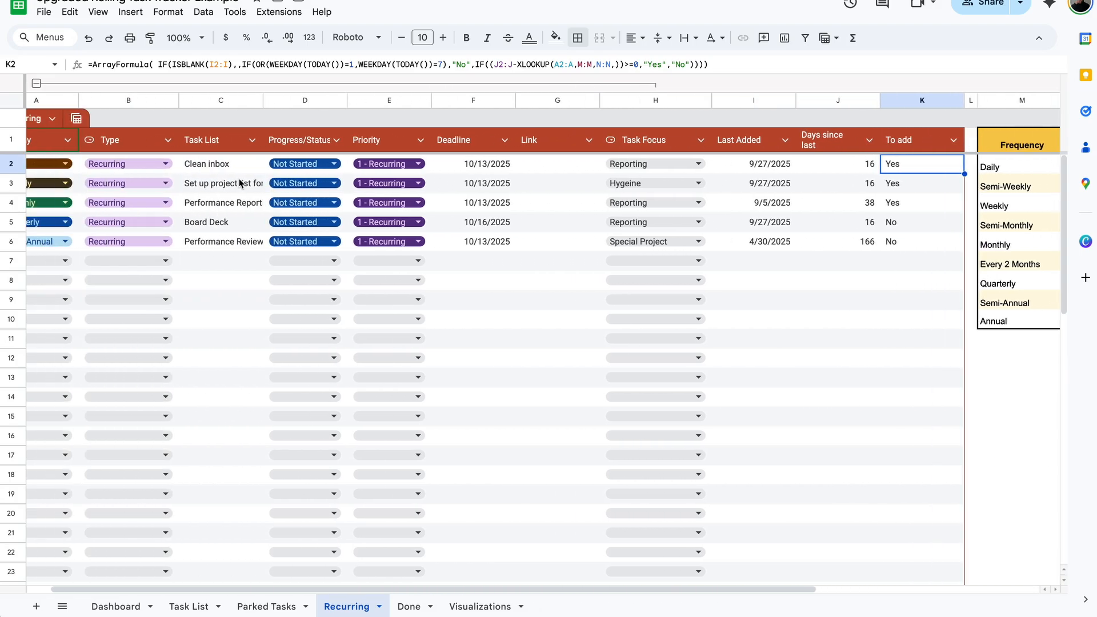
pyautogui.hscroll(-1, 44, 185)
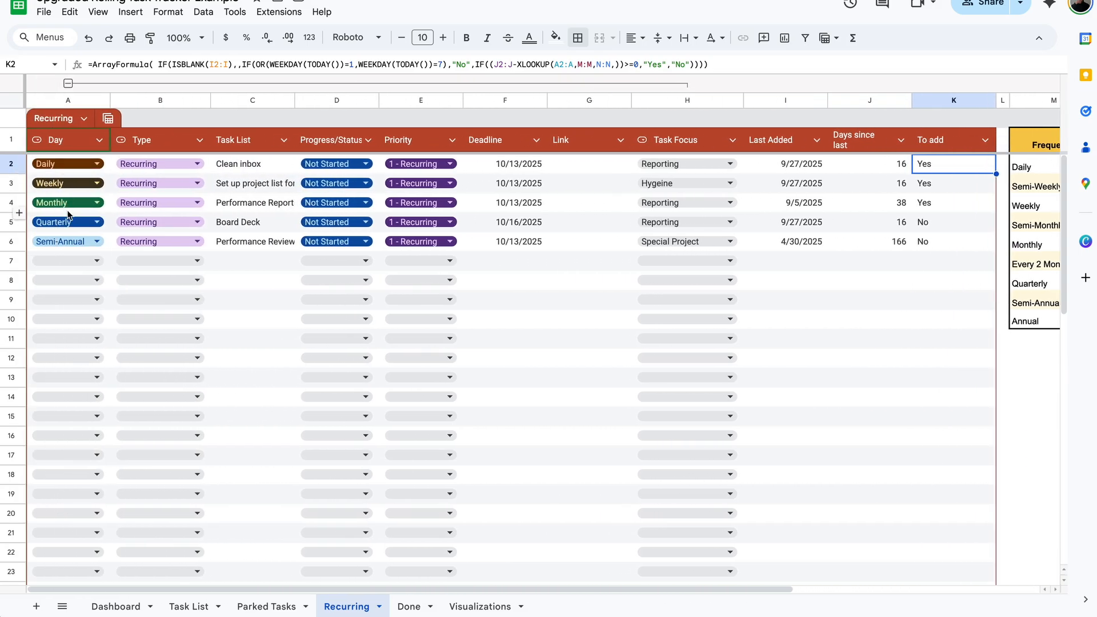
pyautogui.hscroll(5, 67, 214)
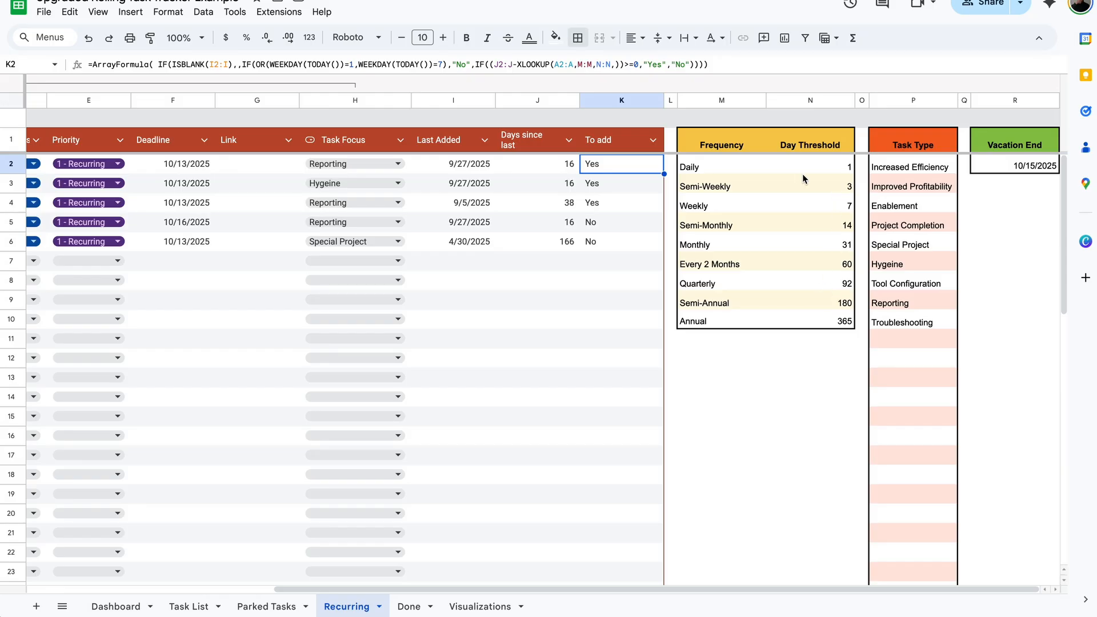
# - Insert the condition IF(TODAY()<(R2-1),, before the weekday check in the "To add" array formula in K2
pyautogui.hscroll(-2, 802, 173)
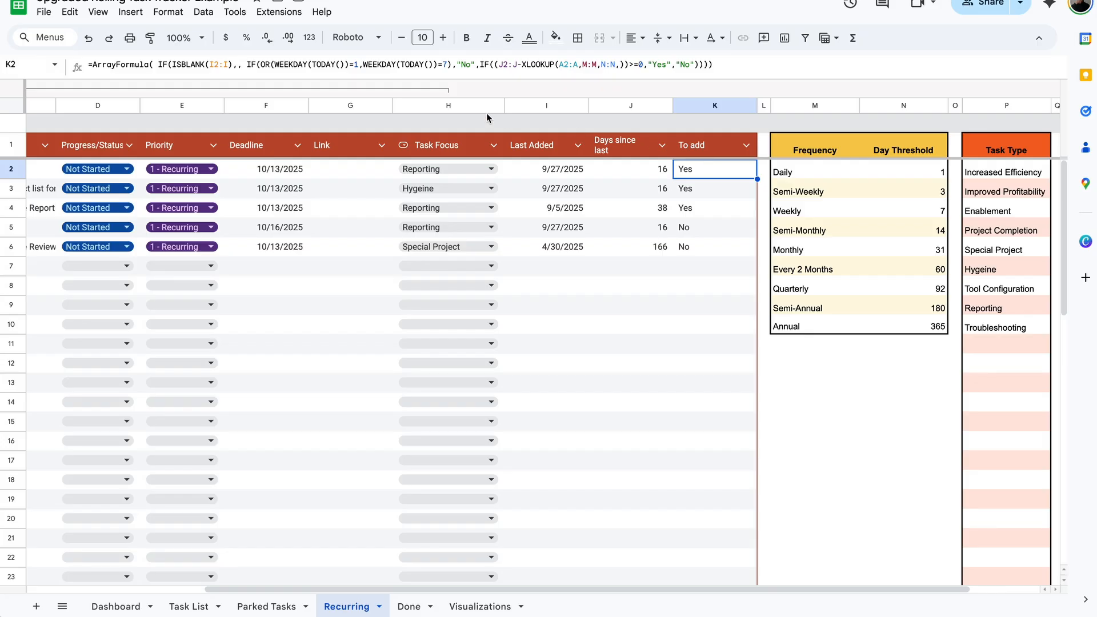
pyautogui.click(244, 64)
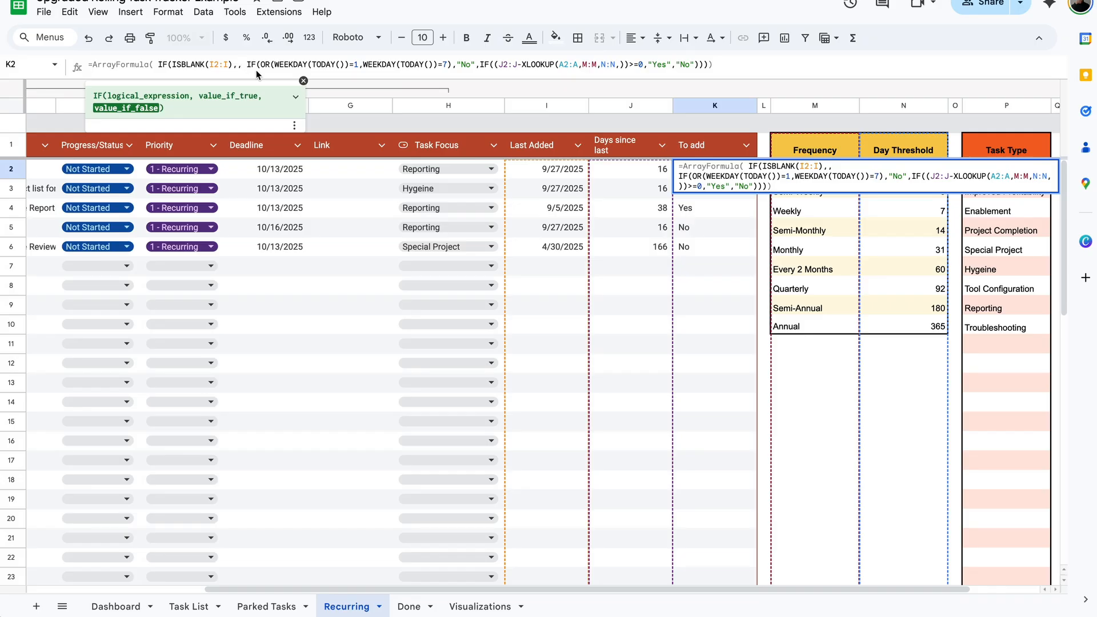
pyautogui.write('IF(')
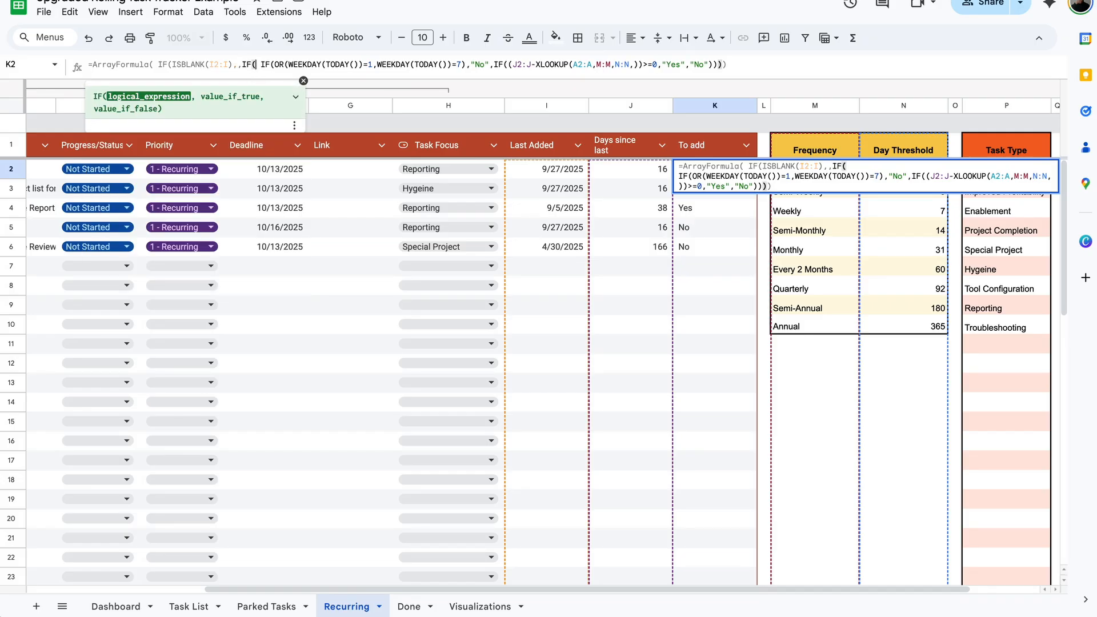
pyautogui.hscroll(2, 543, 343)
pyautogui.write('TODAY()')
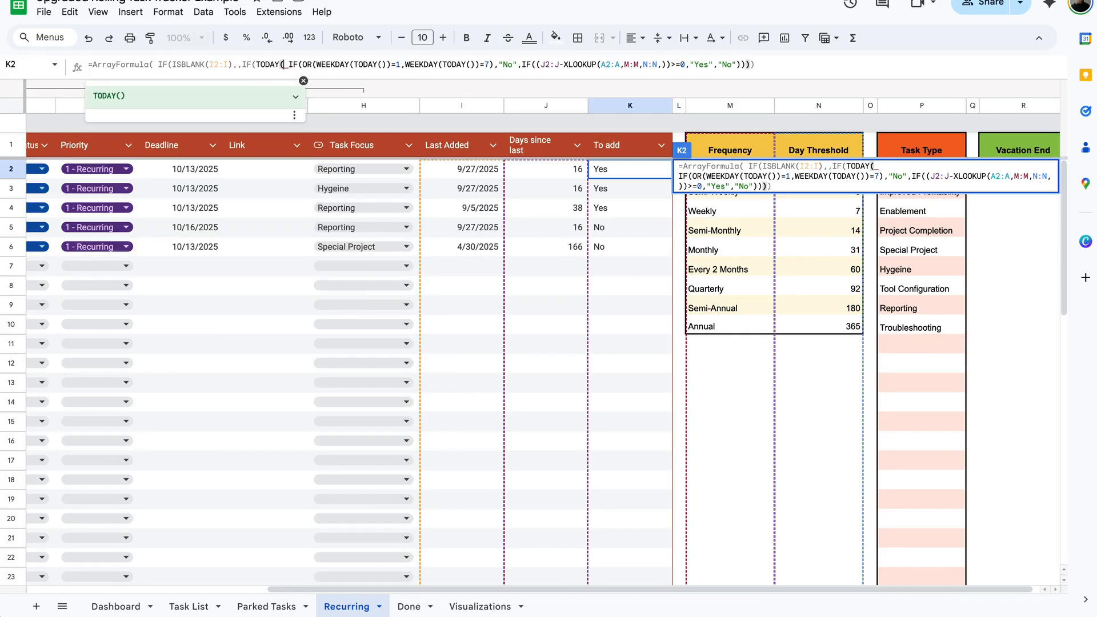
pyautogui.write('<(')
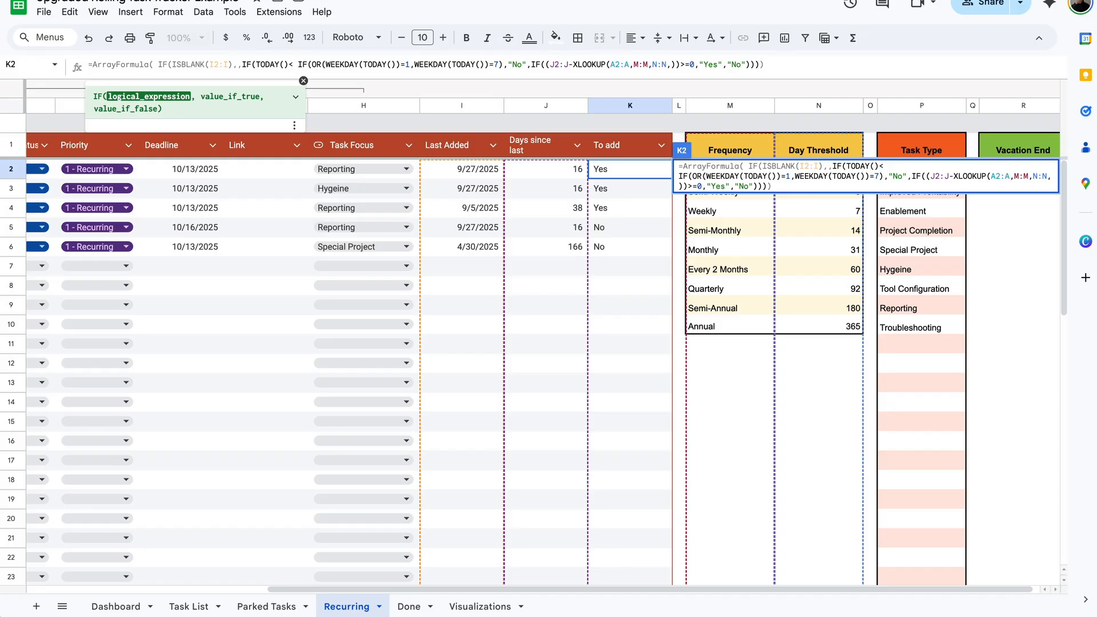
pyautogui.write('R2-1')
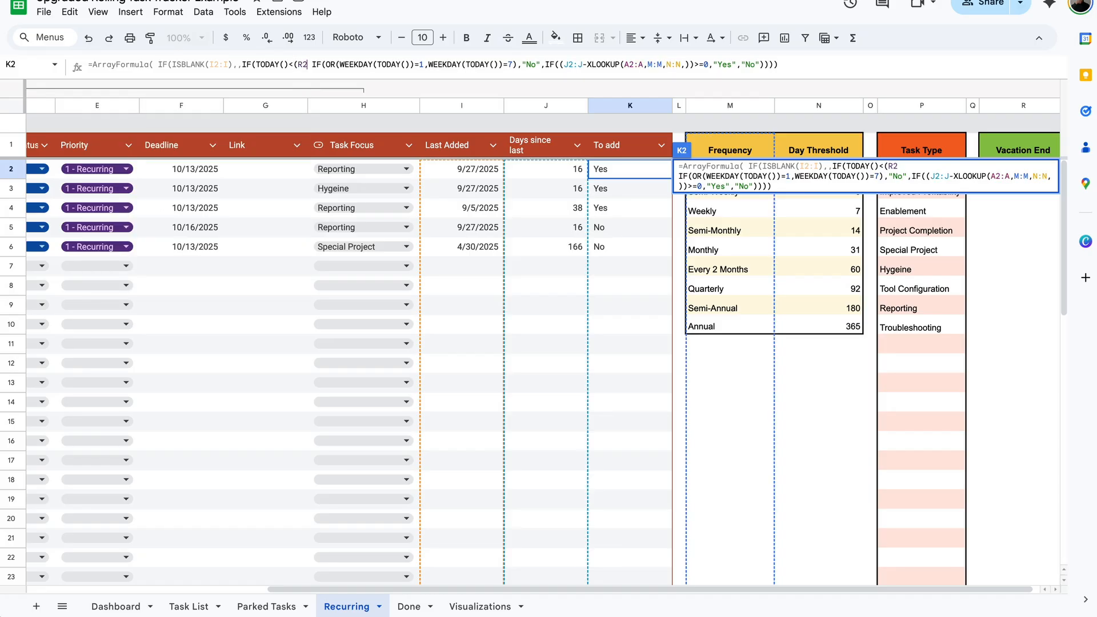
pyautogui.write('),,')
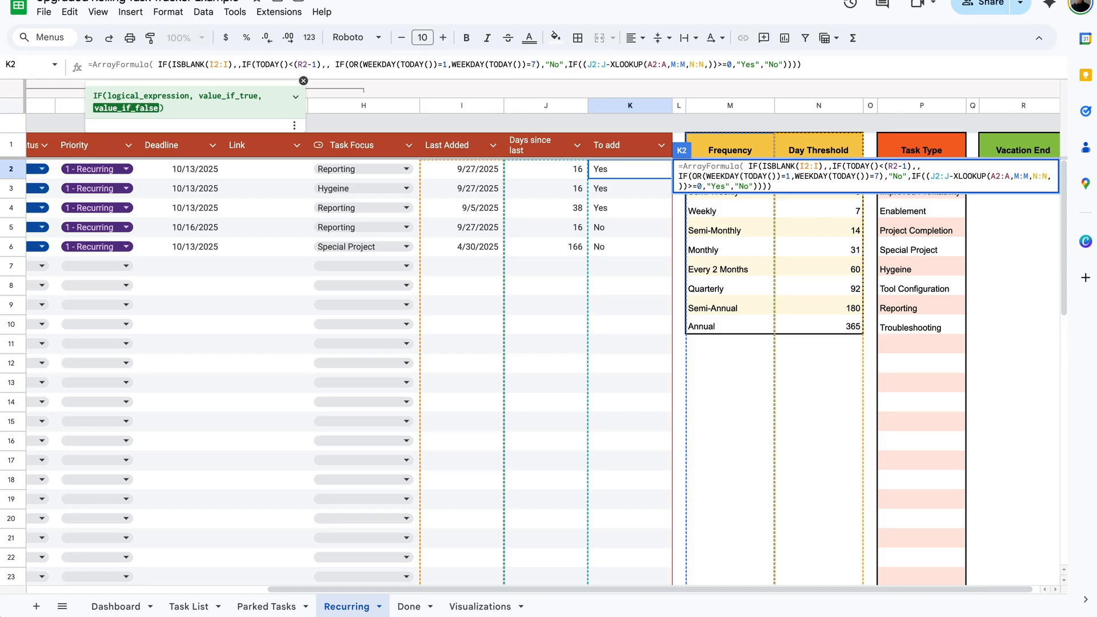
pyautogui.press('Return')
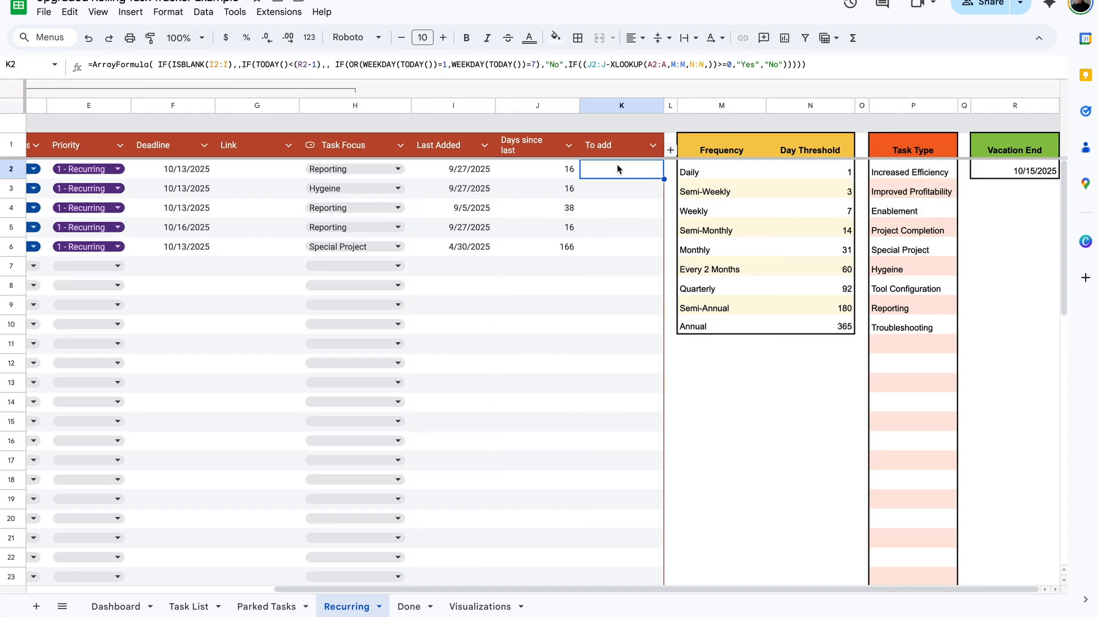
# - Set the vacation end date in R2 to 10/14/2025 and check the "To add" result in K2
pyautogui.click(1017, 175)
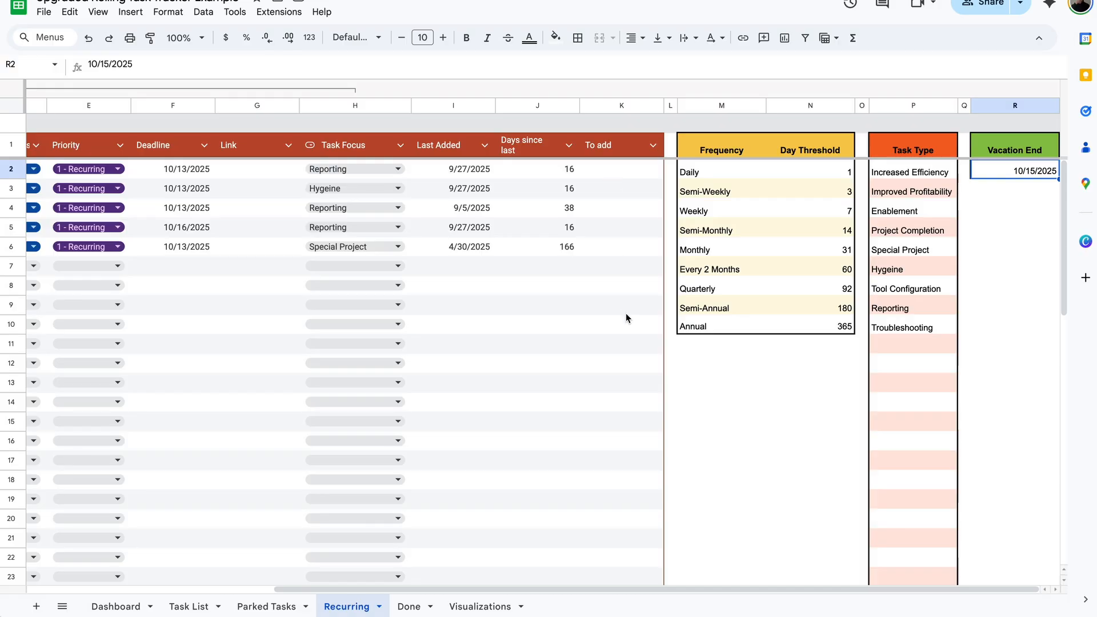
pyautogui.doubleClick(1025, 180)
pyautogui.click(995, 267)
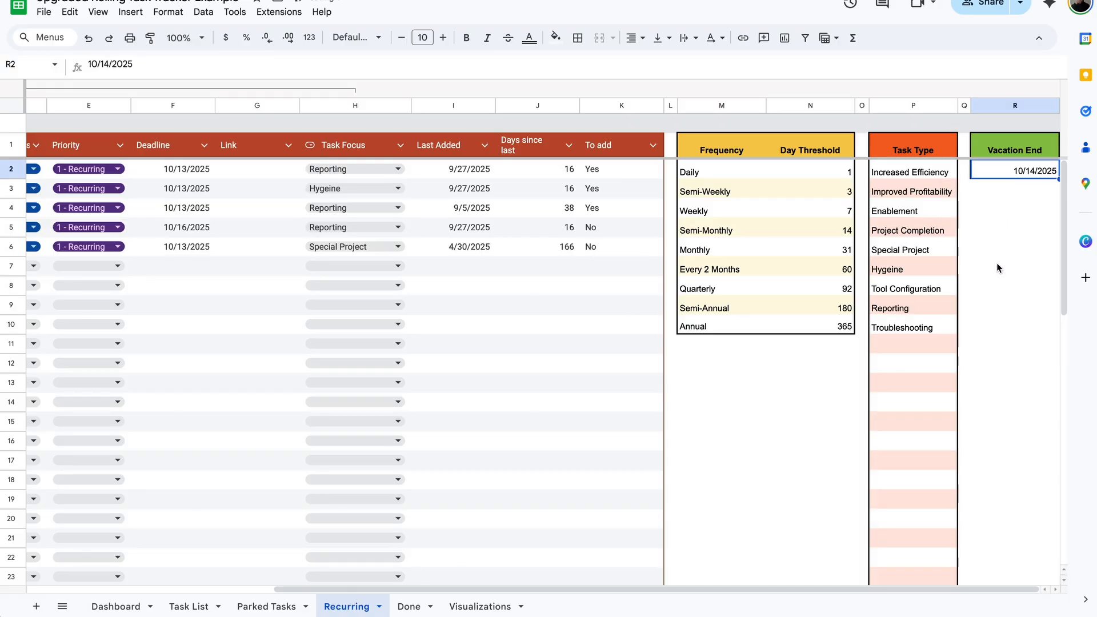
pyautogui.click(627, 169)
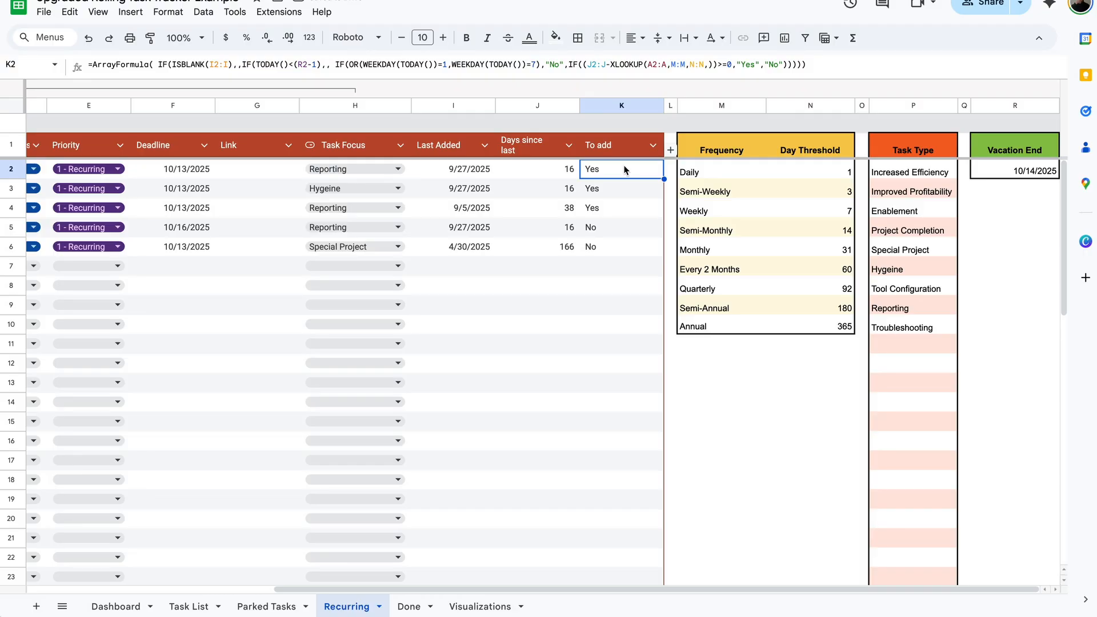
# - Test the "To add" formula with vacation end dates 10/2/2025, 10/24/2025 and 10/31/2025 in R2
pyautogui.click(1050, 171)
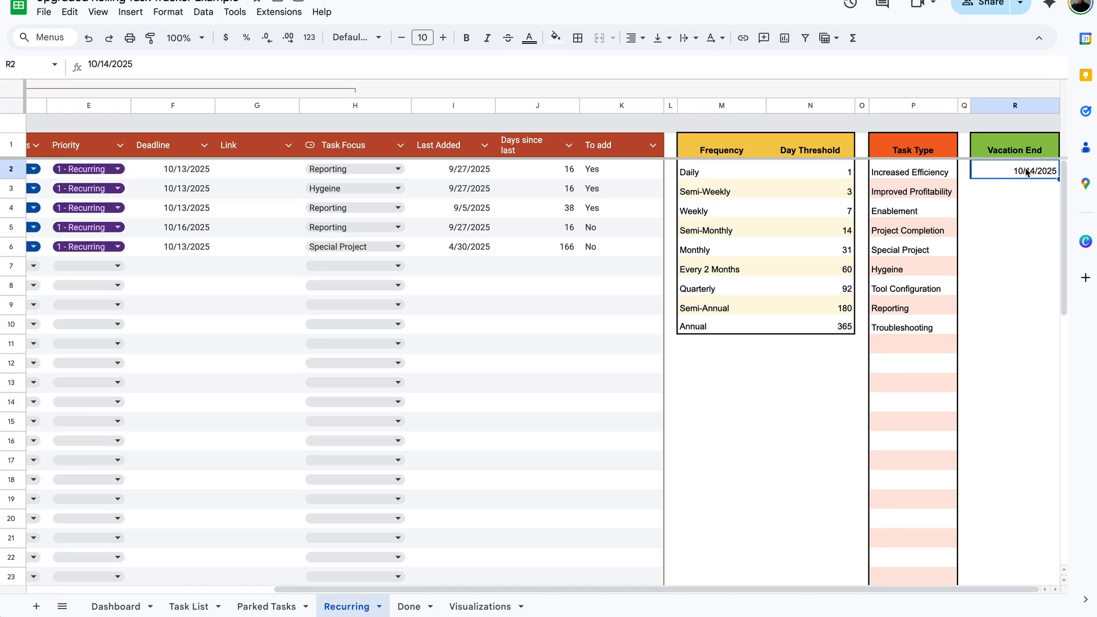
pyautogui.doubleClick(1027, 172)
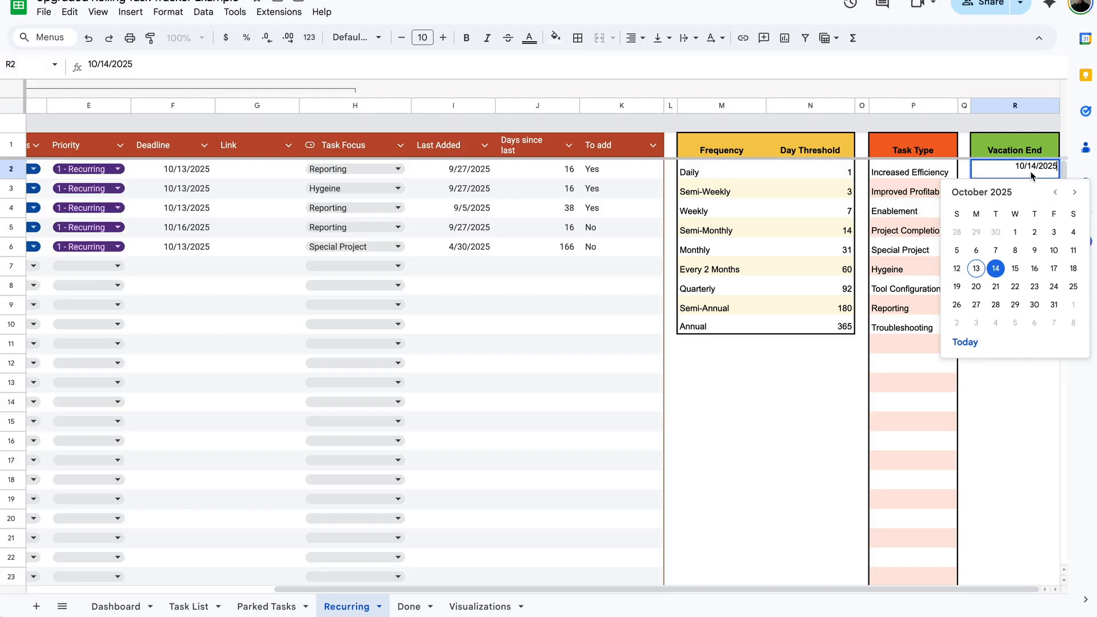
pyautogui.click(1035, 232)
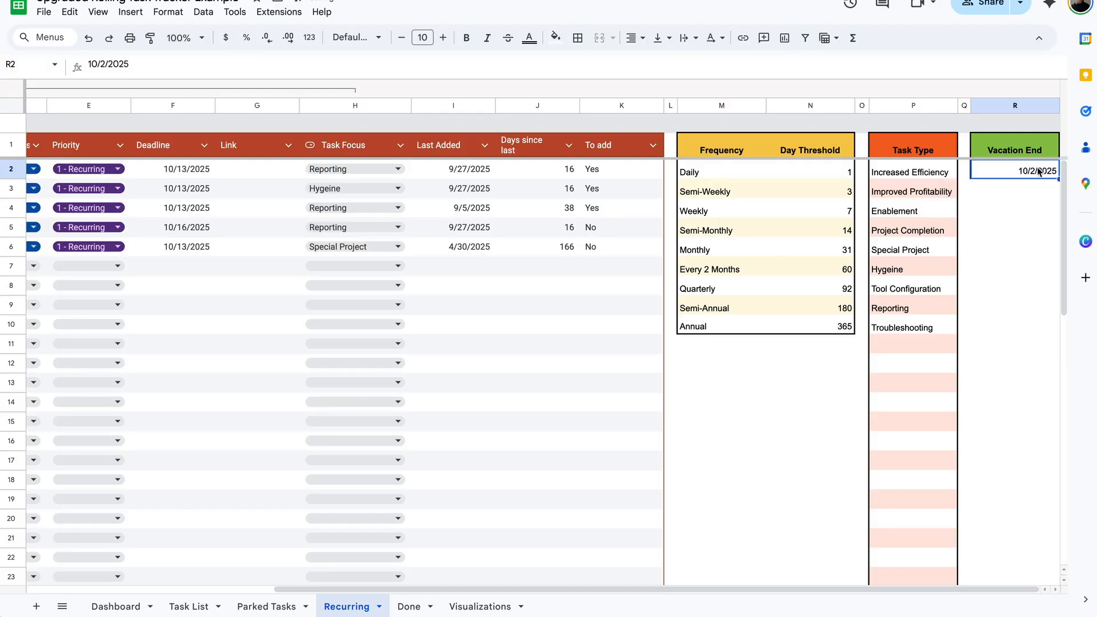
pyautogui.doubleClick(1039, 172)
pyautogui.click(1053, 287)
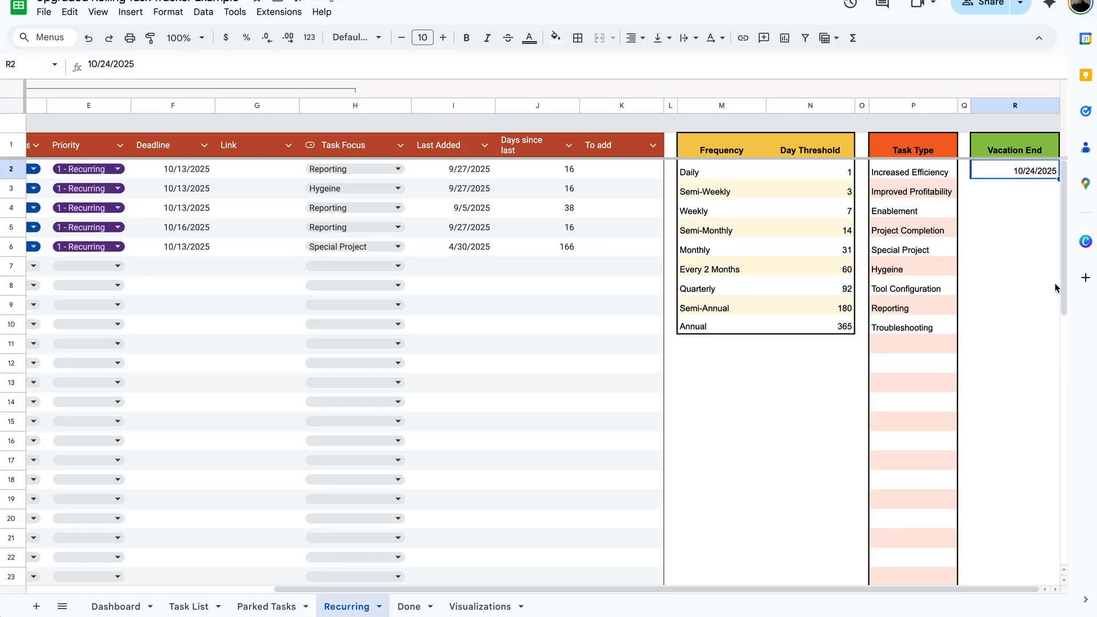
pyautogui.doubleClick(1027, 176)
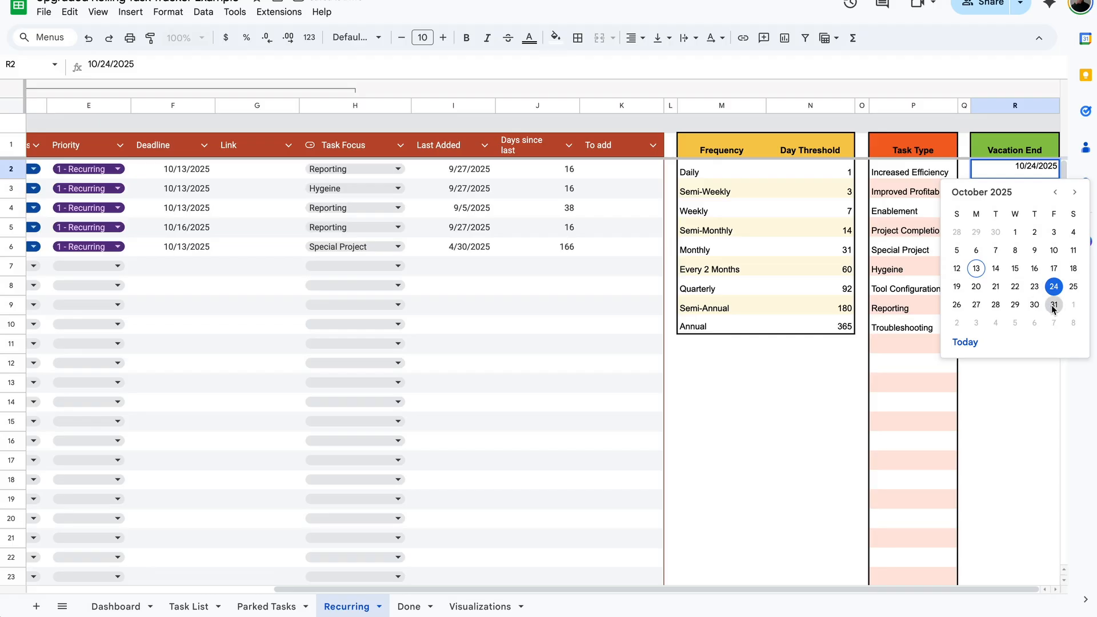
pyautogui.click(1053, 307)
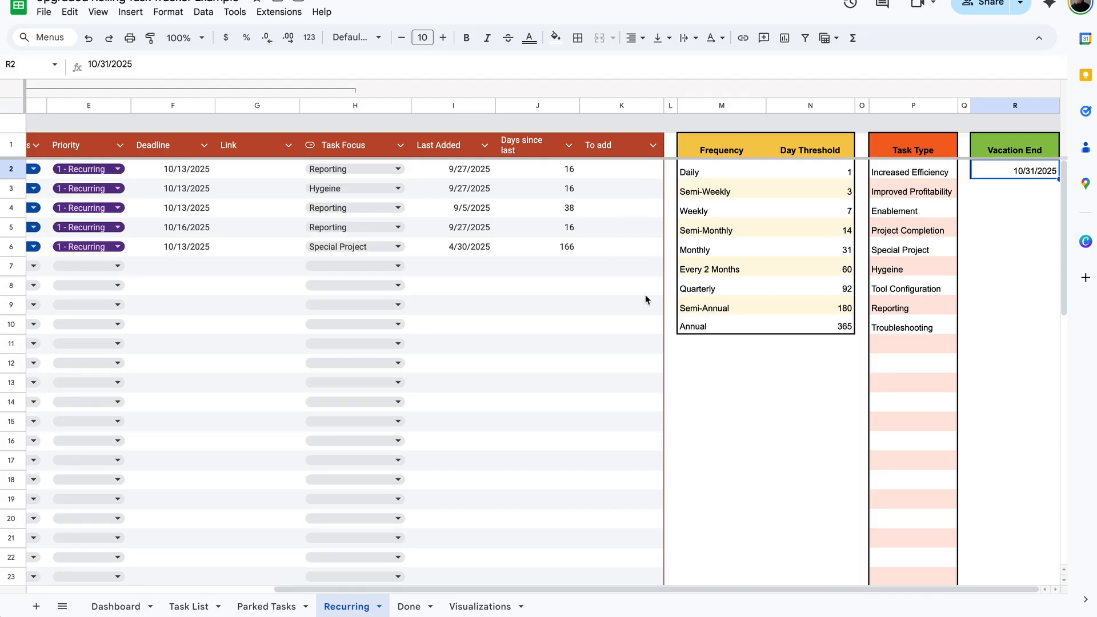
pyautogui.click(633, 175)
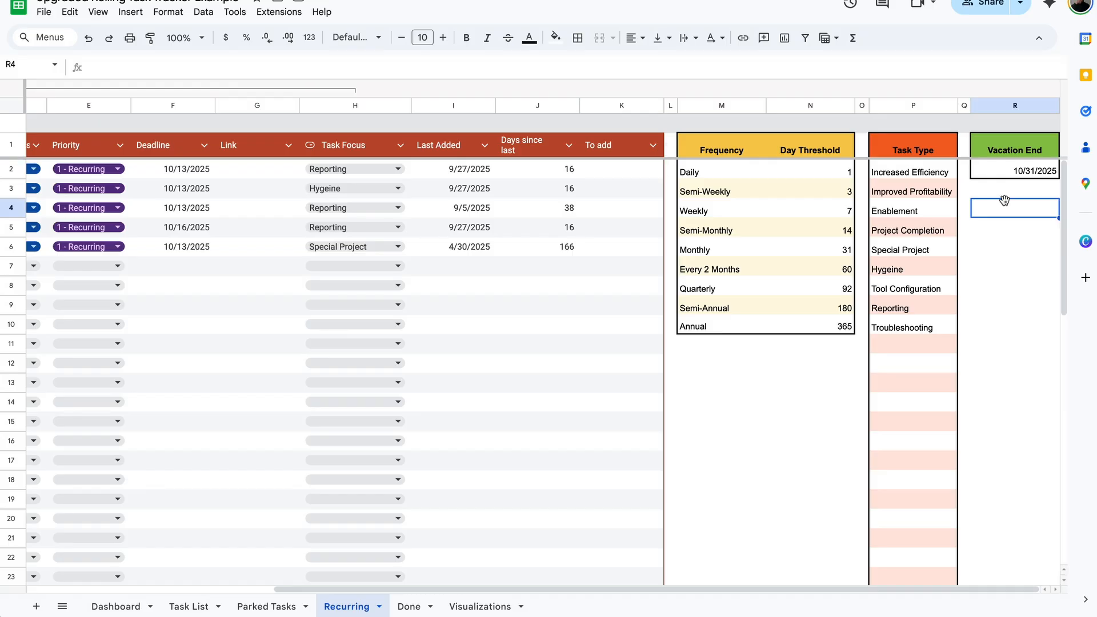
# - Set the vacation end date in R2 to 10/14/2025
pyautogui.click(1027, 175)
pyautogui.doubleClick(1027, 175)
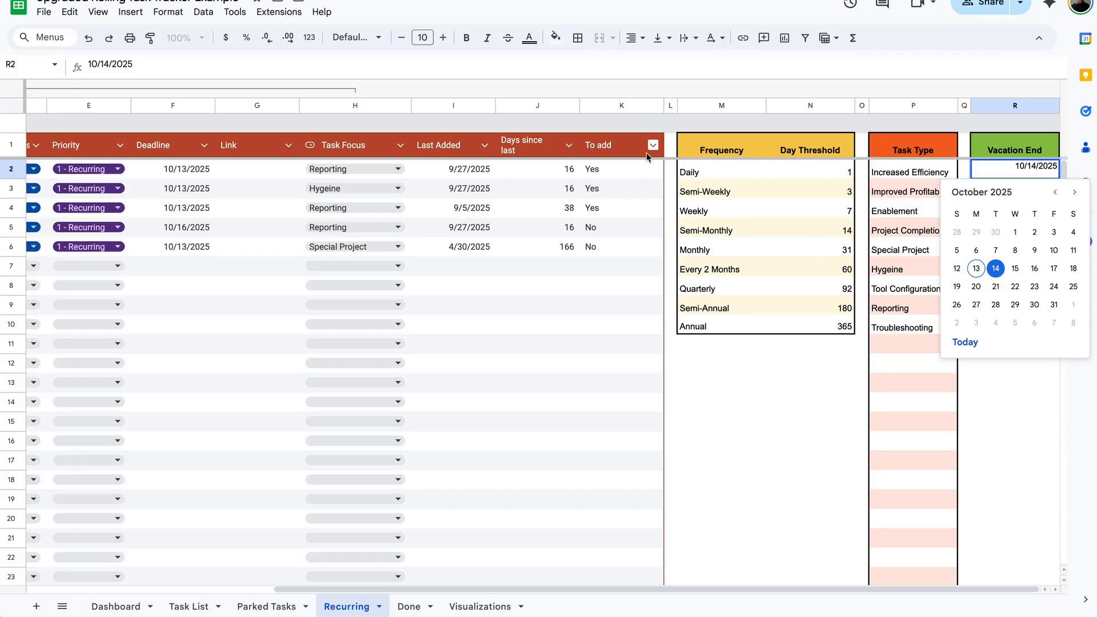
pyautogui.click(1019, 278)
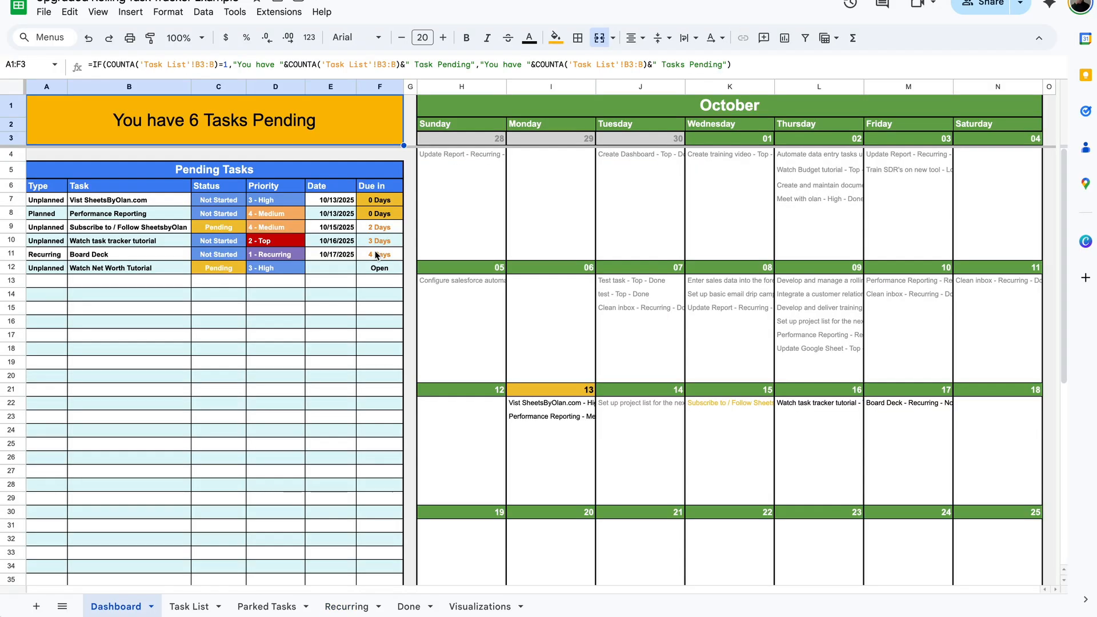